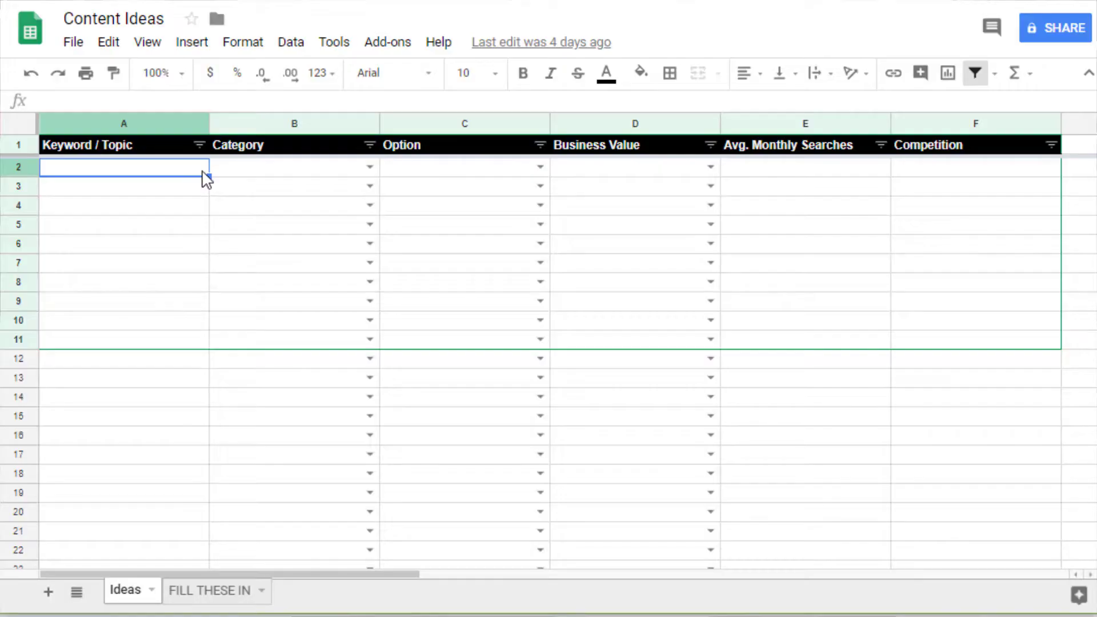
- Enter the first four topics, from 'online marketing for small business' to 'online marketing tools'
text(online marketing for small business)
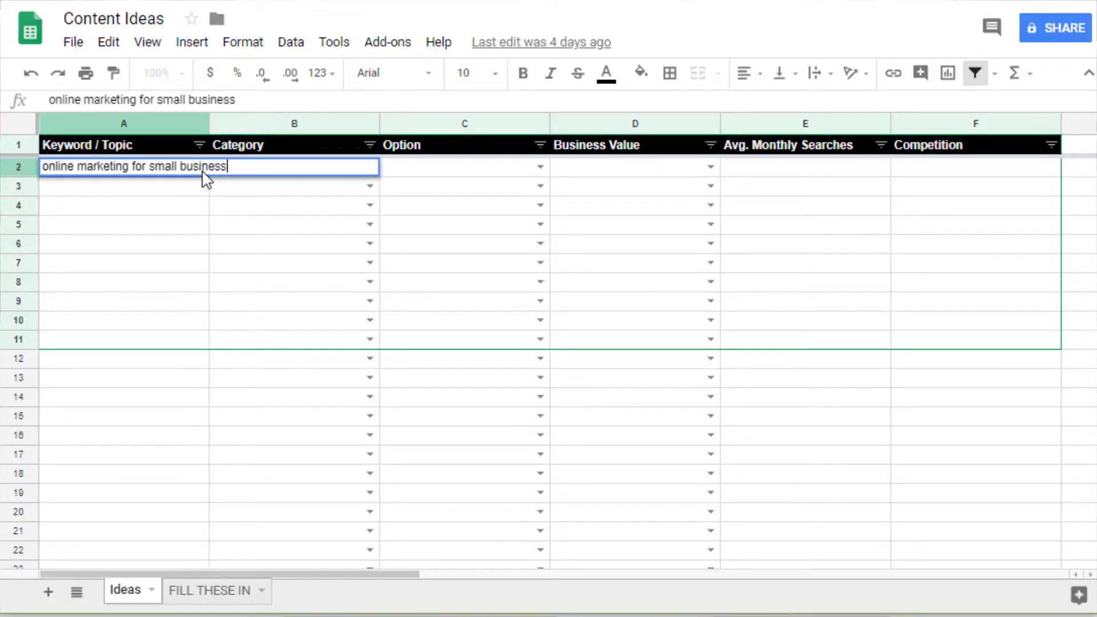
key(Return)
text(small business digital marketing)
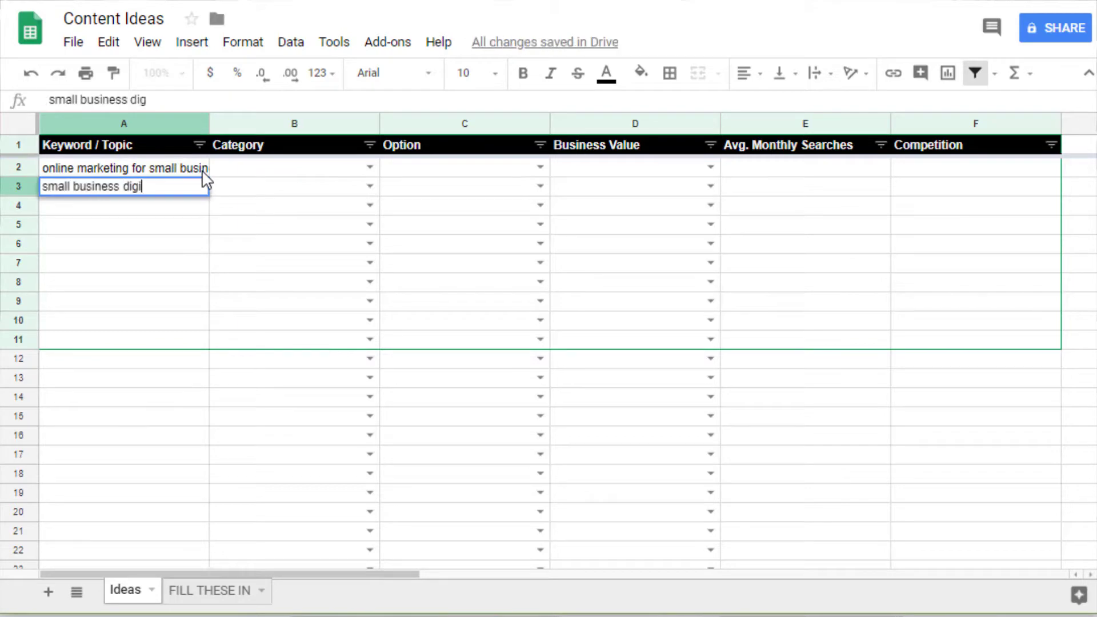
key(Return)
text(digital marketing tools)
key(Return)
text(online marketing tools)
key(Return)
- Enter 'digital marketing strategy' and the three 'how to setup' topics for Analytics, Search Console and Bing
text(digital marketing strategy)
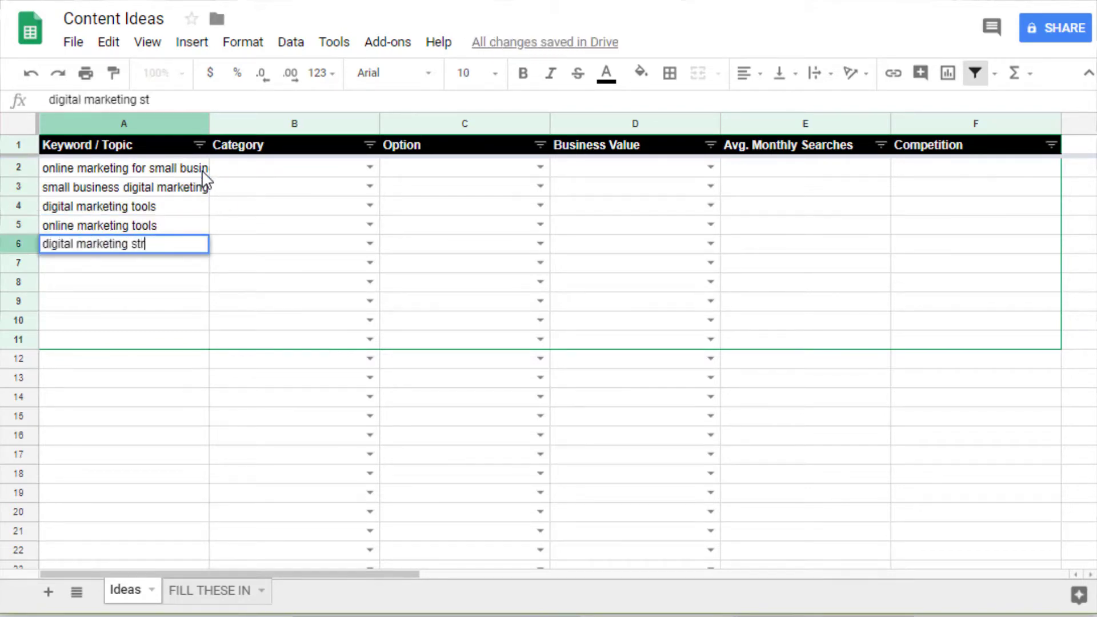
key(Return)
text(how to setup google analytics)
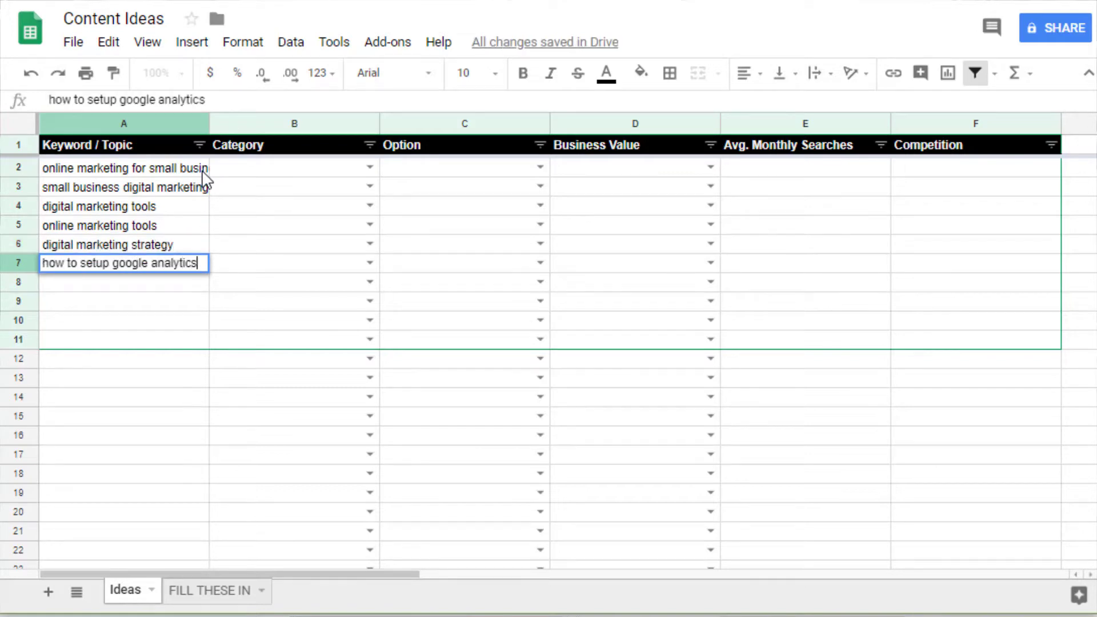
key(Return)
text(how to setup google search console)
key(Return)
text(how to setup bing webm)
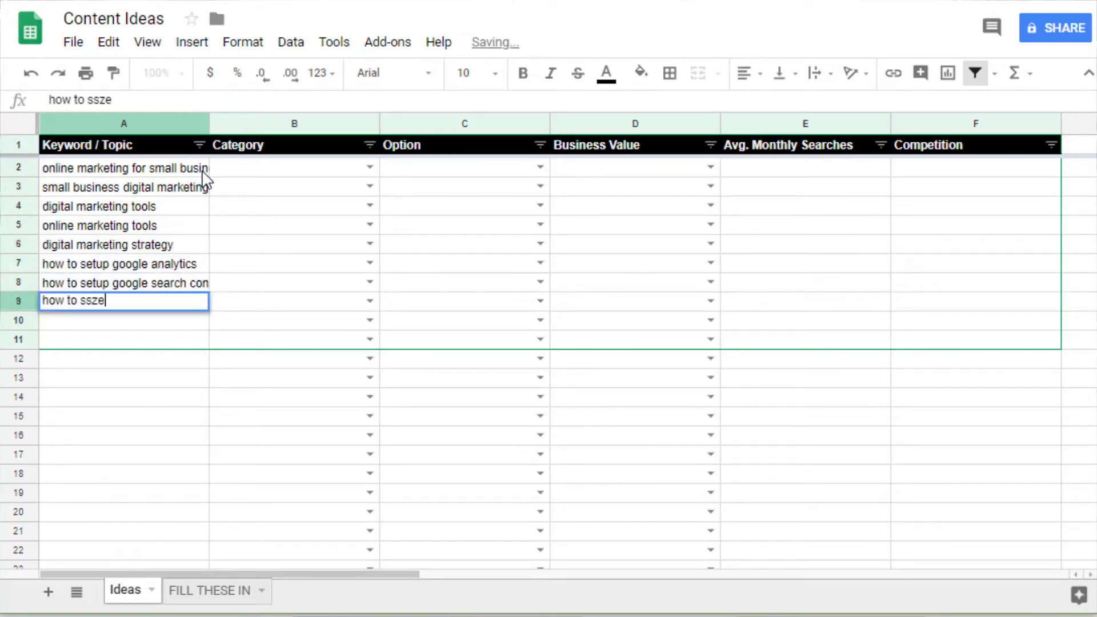
text(aster tools)
key(Return)
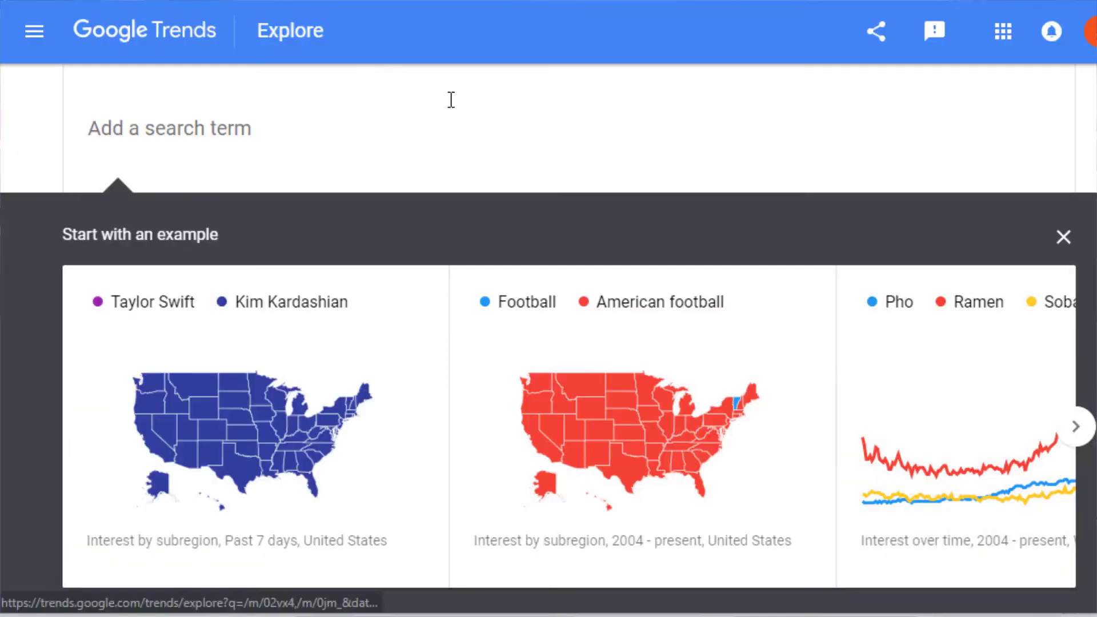
click(343, 111)
- Compare 'online marketing for small business' with 'small business digital marketing' in Trends Explore
text(online marketing for small business)
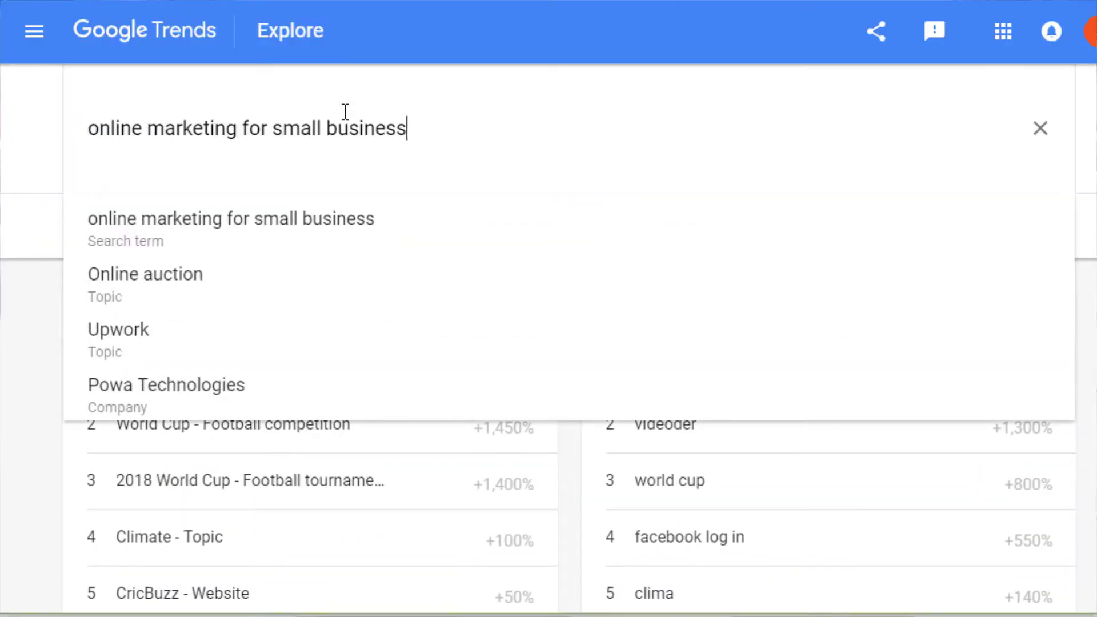
click(314, 248)
click(948, 172)
text(small busin)
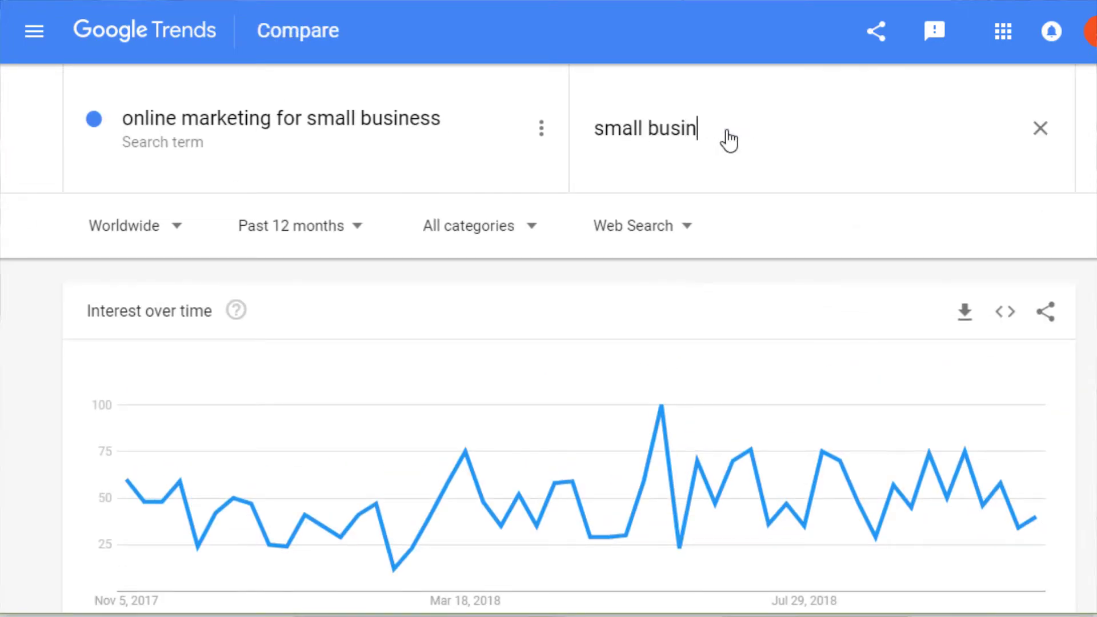
text(ess digital marketing)
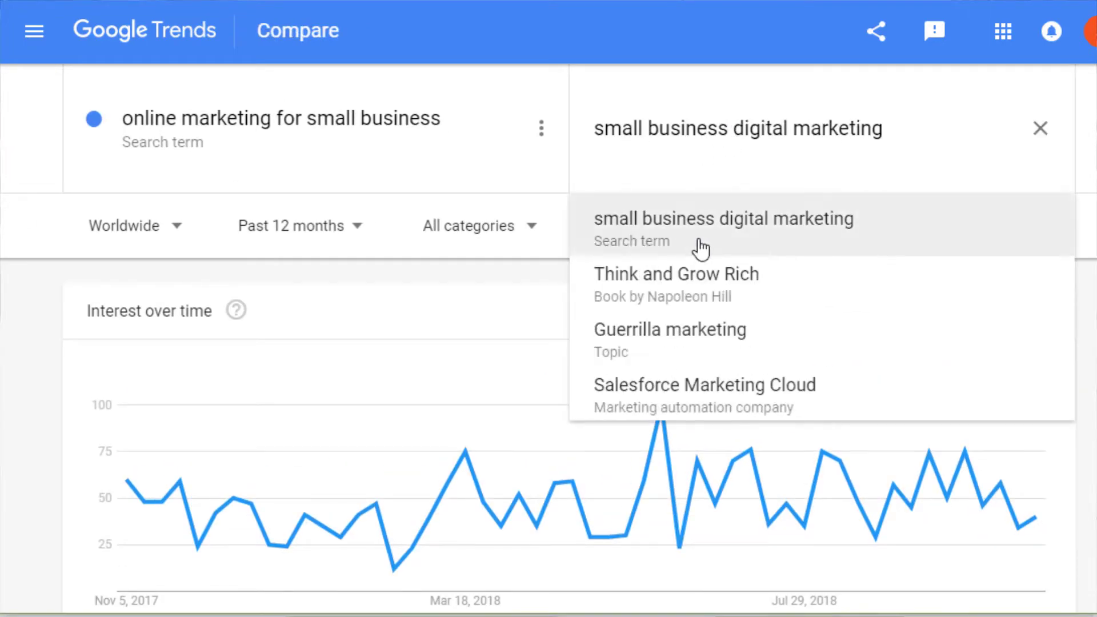
click(699, 247)
- Remove 'online marketing for small business' and scroll to the related queries for the remaining term
click(372, 137)
click(306, 124)
scroll(549, 343, down, 8)
scroll(548, 343, down, 7)
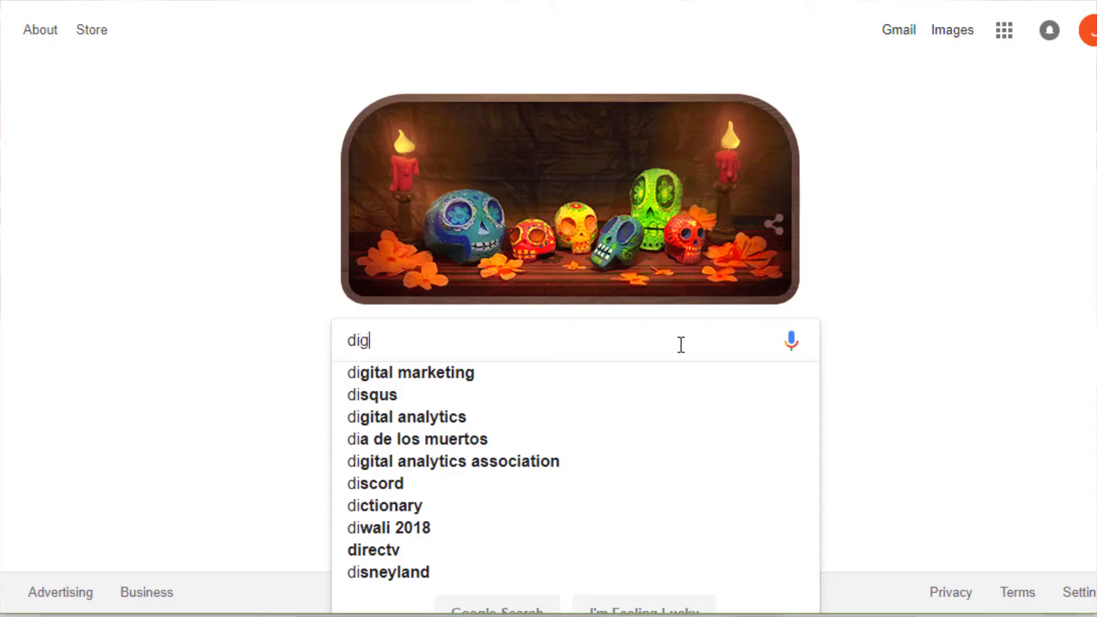
text(tal marketing for small business)
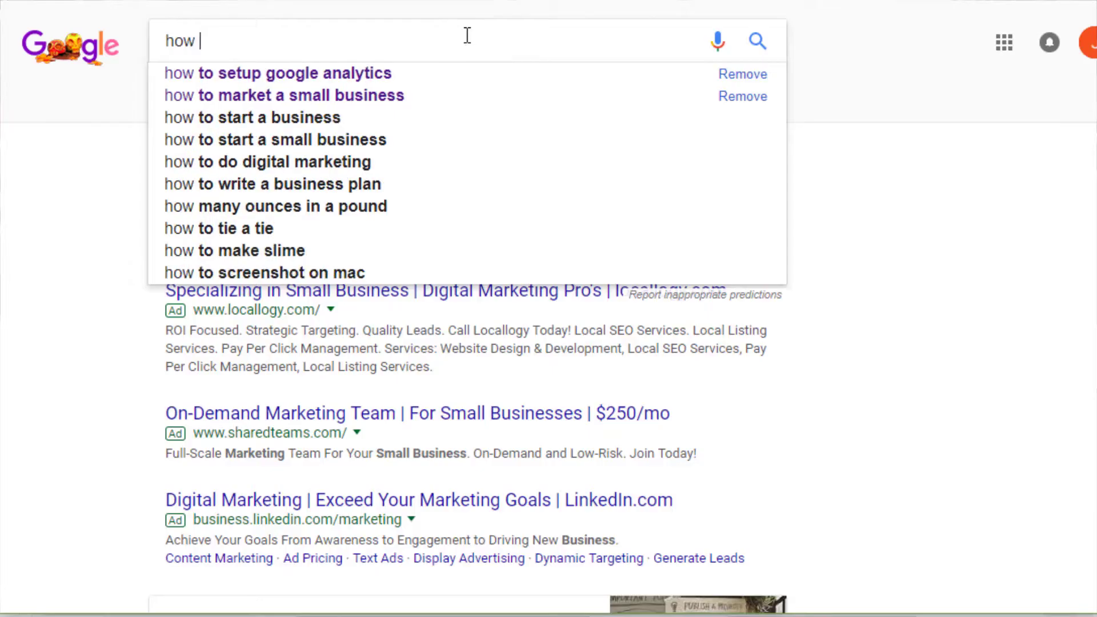
- Search 'how to setup google analytics' from autocomplete and scroll down to the related searches
text(to setup)
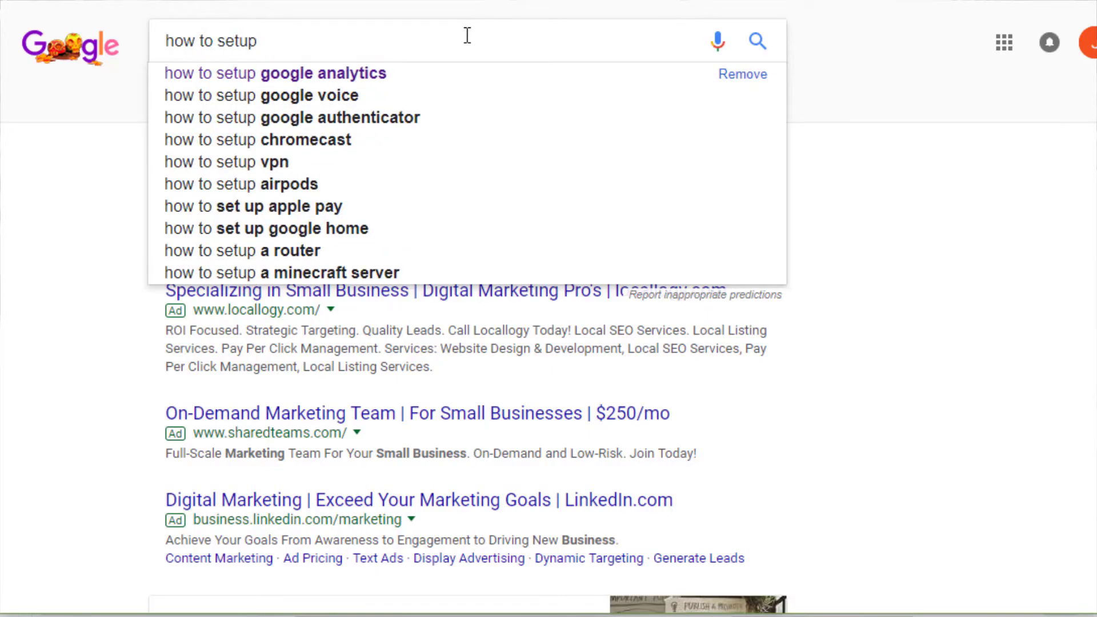
key(Down)
key(Return)
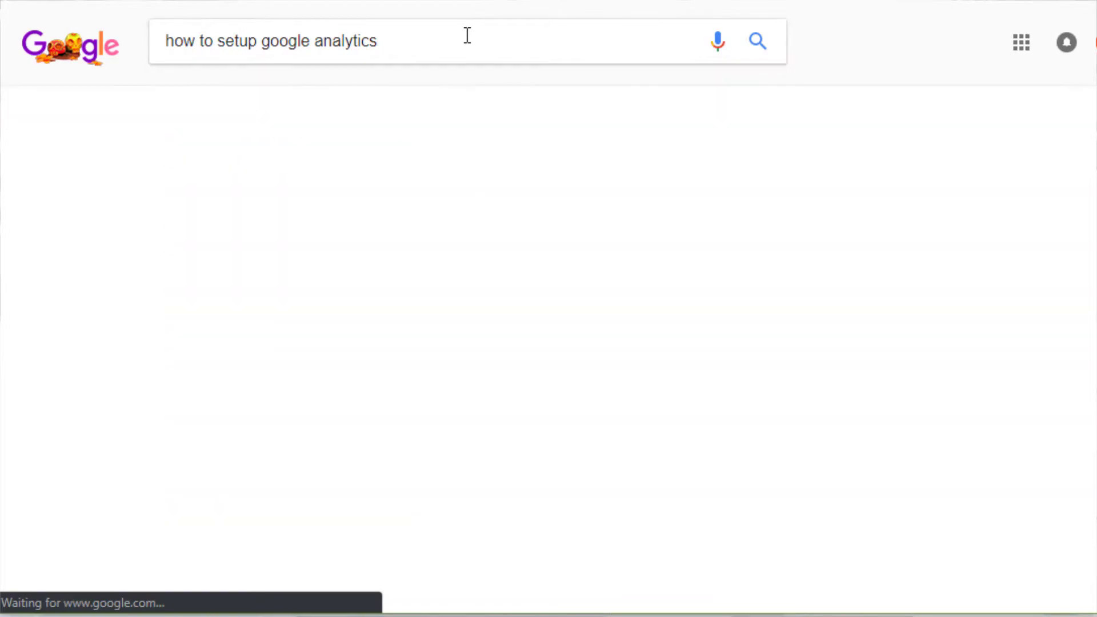
scroll(886, 308, down, 12)
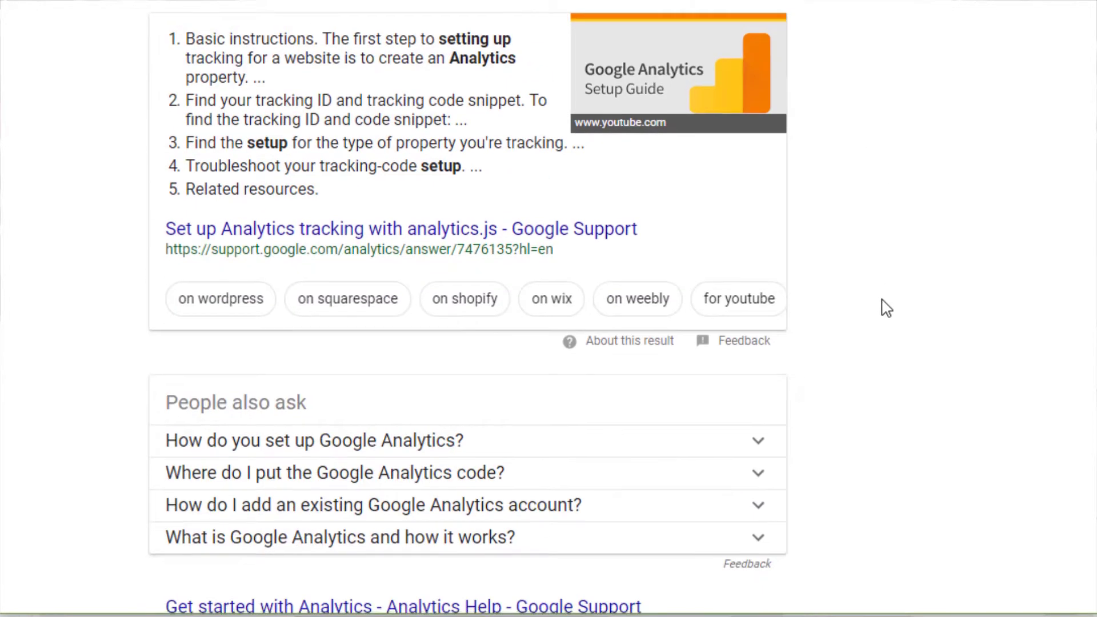
scroll(886, 309, down, 14)
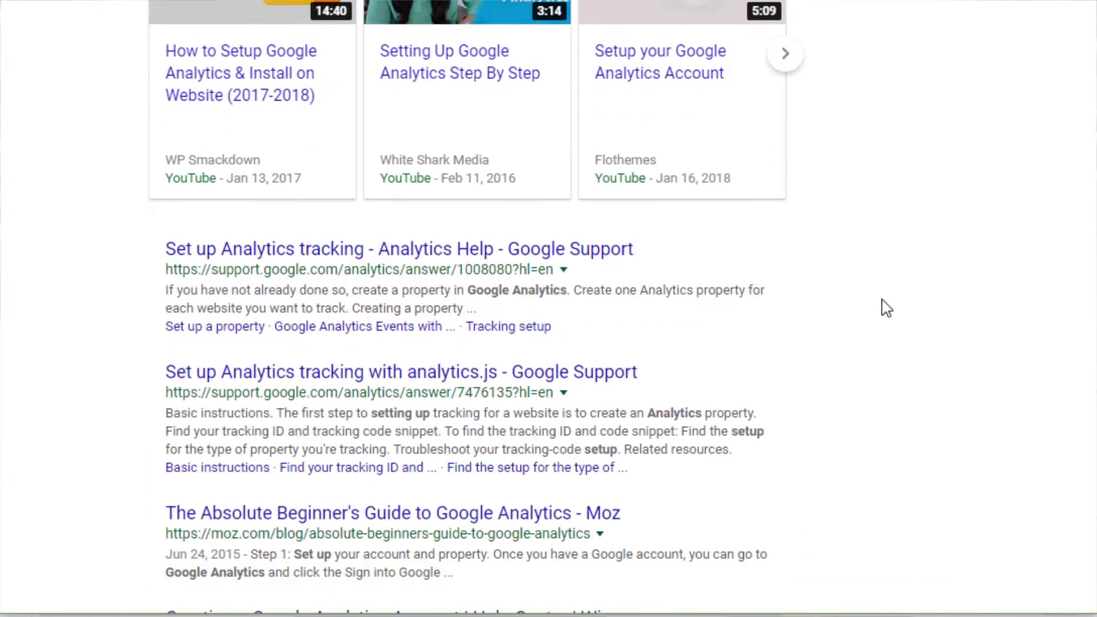
scroll(886, 308, down, 10)
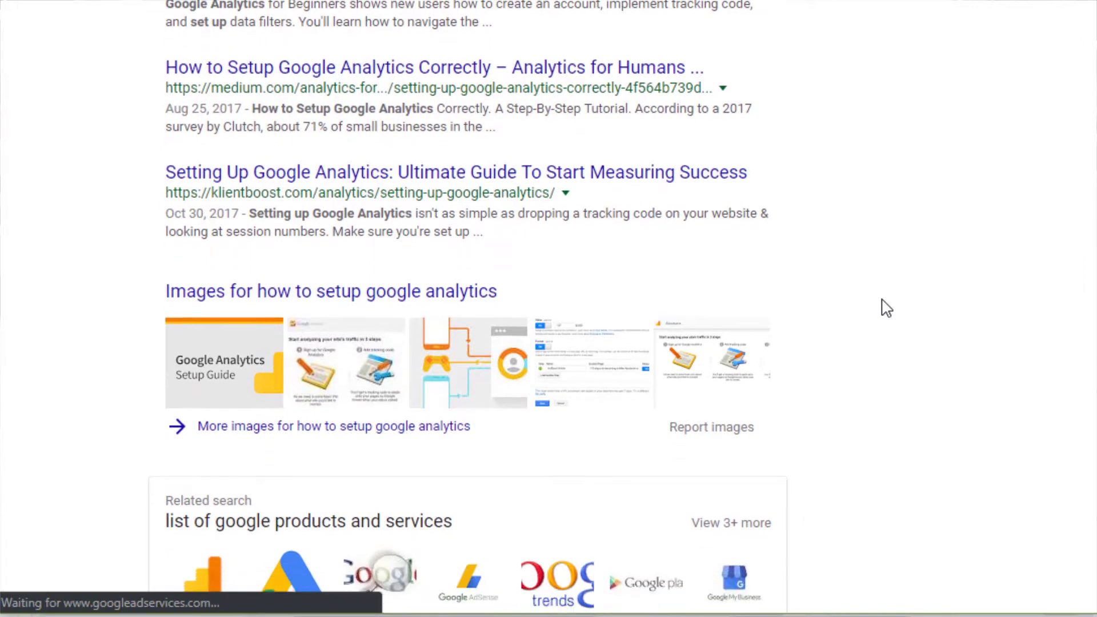
scroll(886, 308, down, 2)
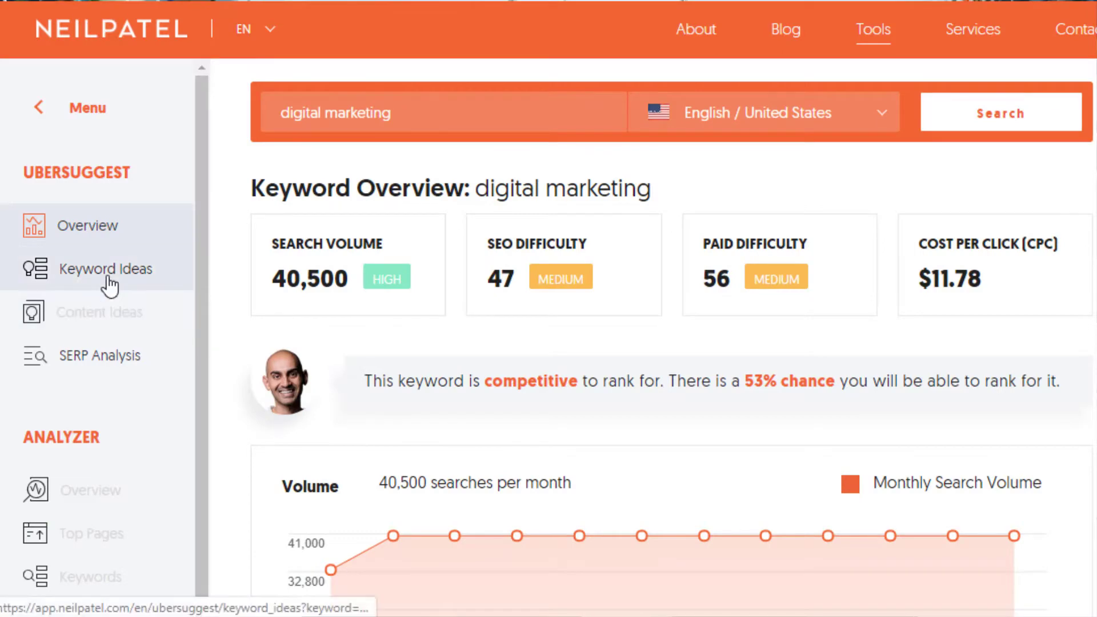
- Open Keyword Ideas for digital marketing and switch to the 623 Related keywords list
click(109, 284)
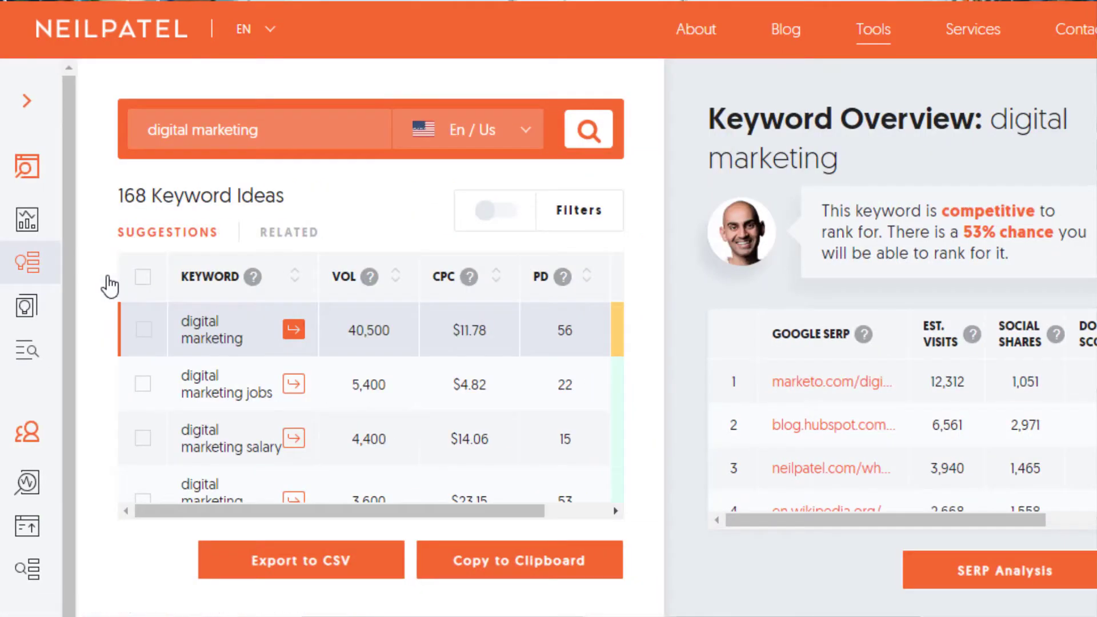
scroll(500, 377, down, 4)
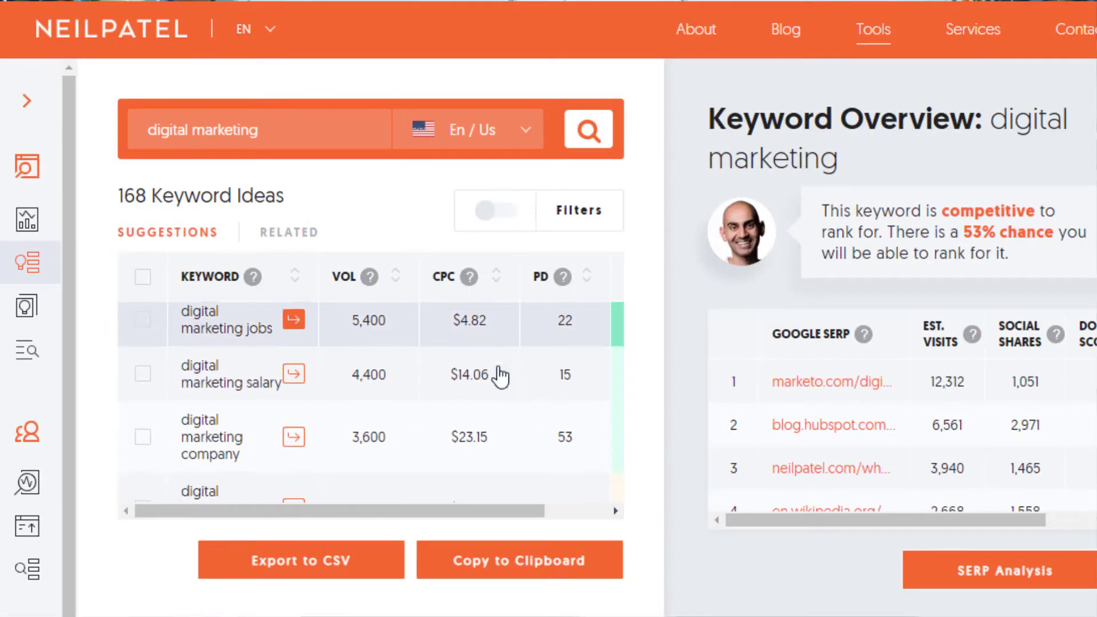
click(283, 235)
scroll(448, 417, up, 3)
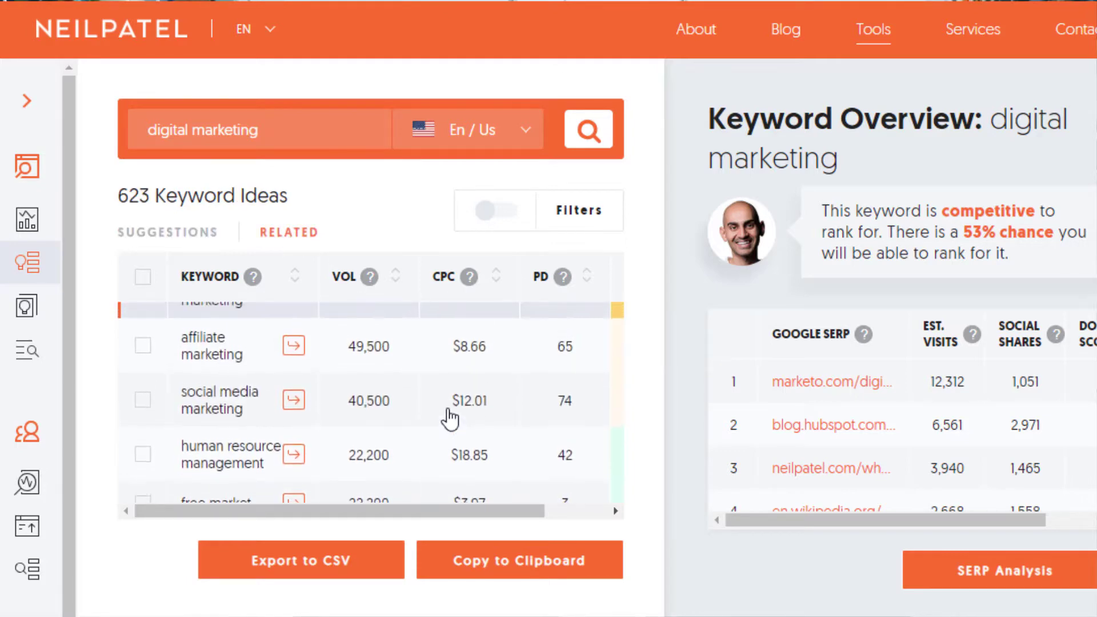
scroll(450, 418, up, 1)
scroll(450, 419, down, 5)
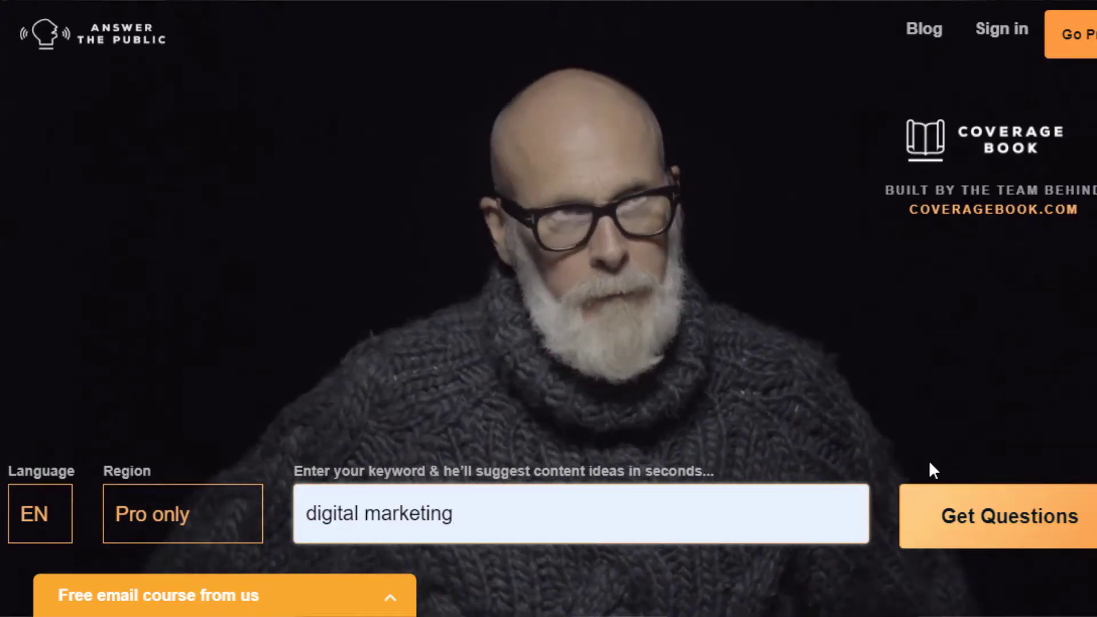
- Get questions for 'digital marketing' and scroll down to the 140-question wheel
click(1044, 525)
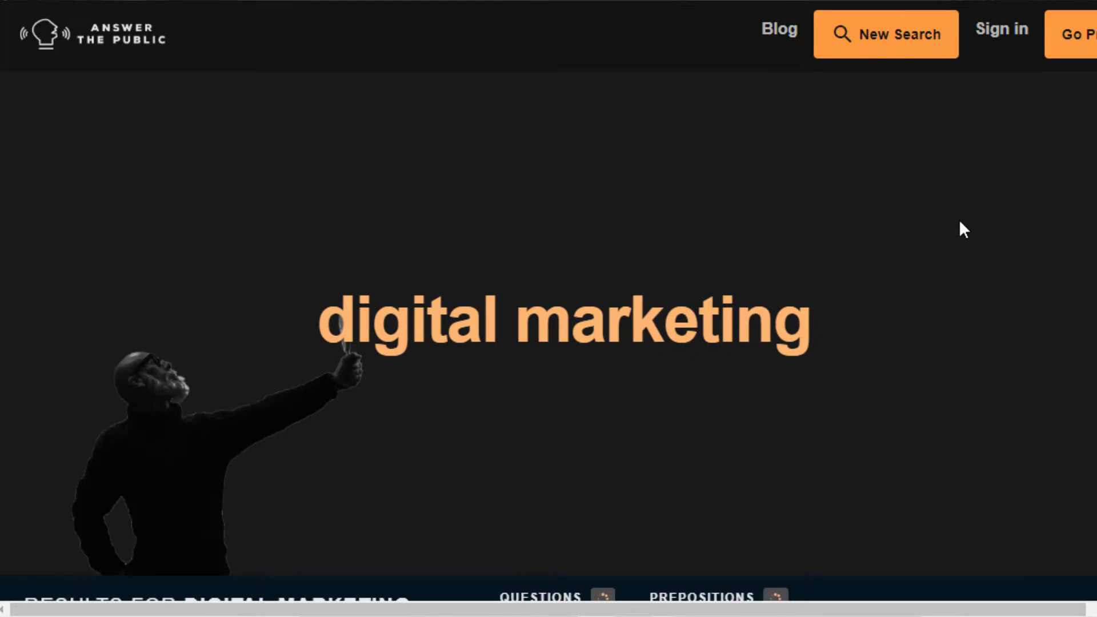
scroll(959, 228, down, 8)
scroll(964, 228, down, 2)
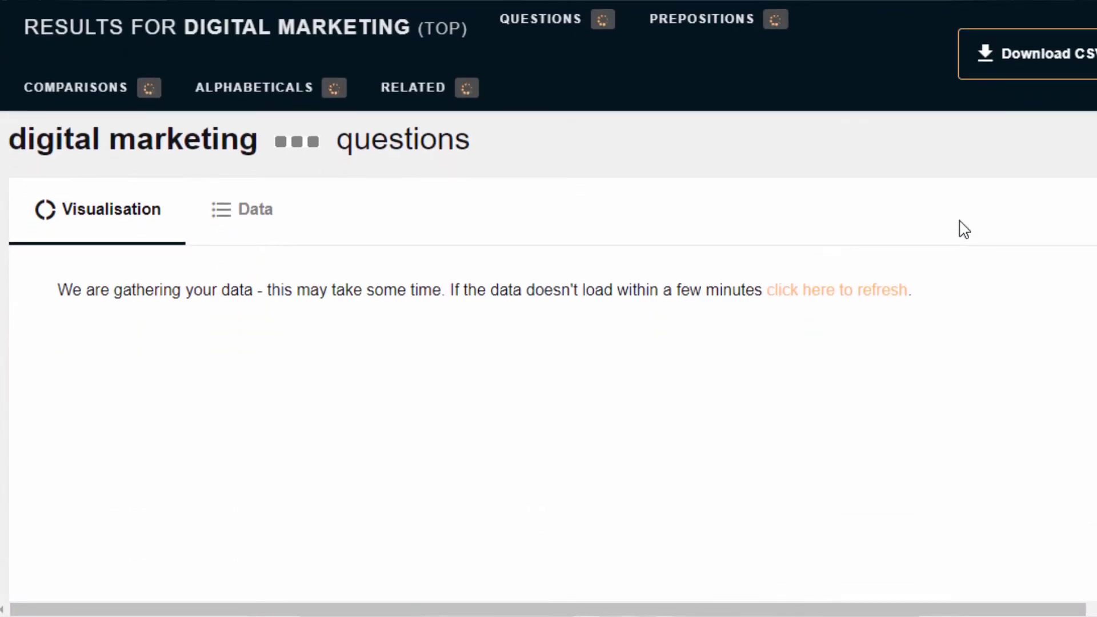
scroll(965, 229, down, 7)
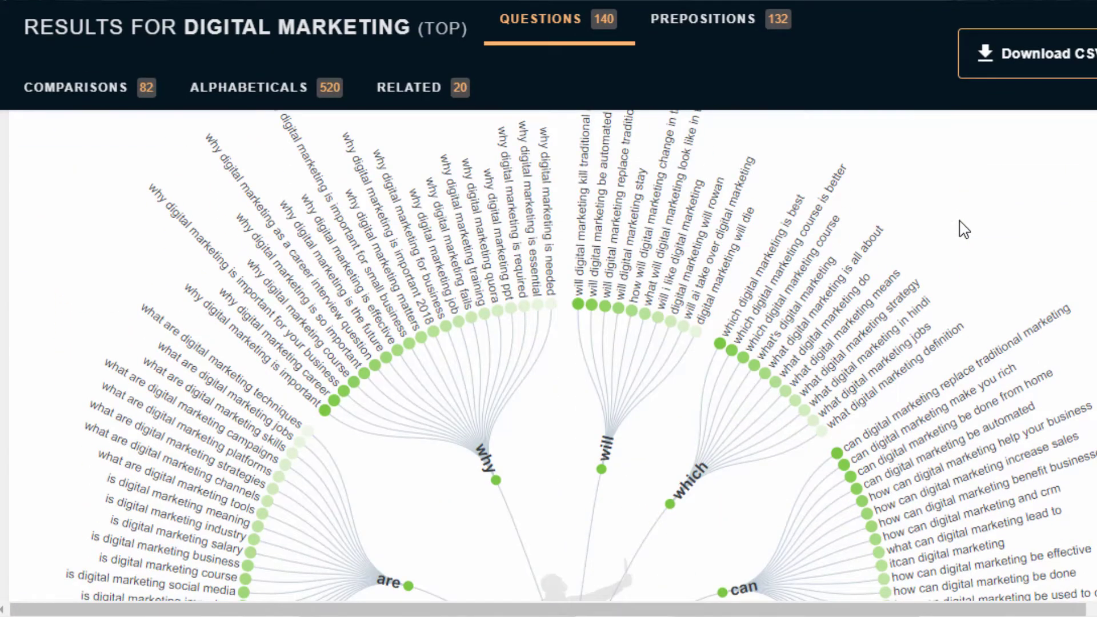
scroll(964, 229, down, 5)
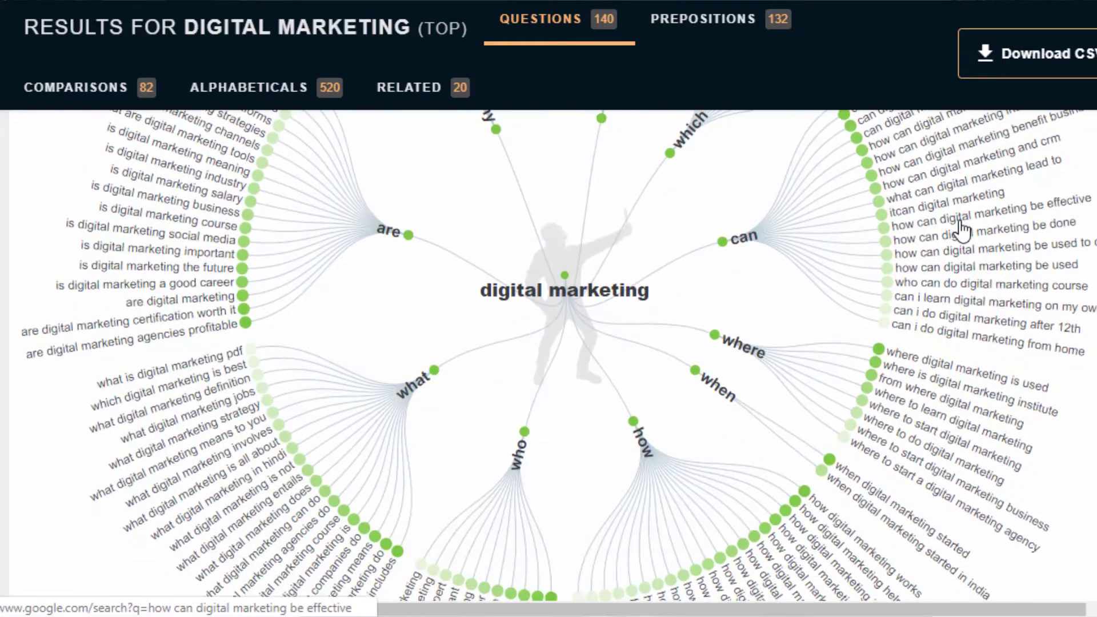
scroll(964, 229, up, 2)
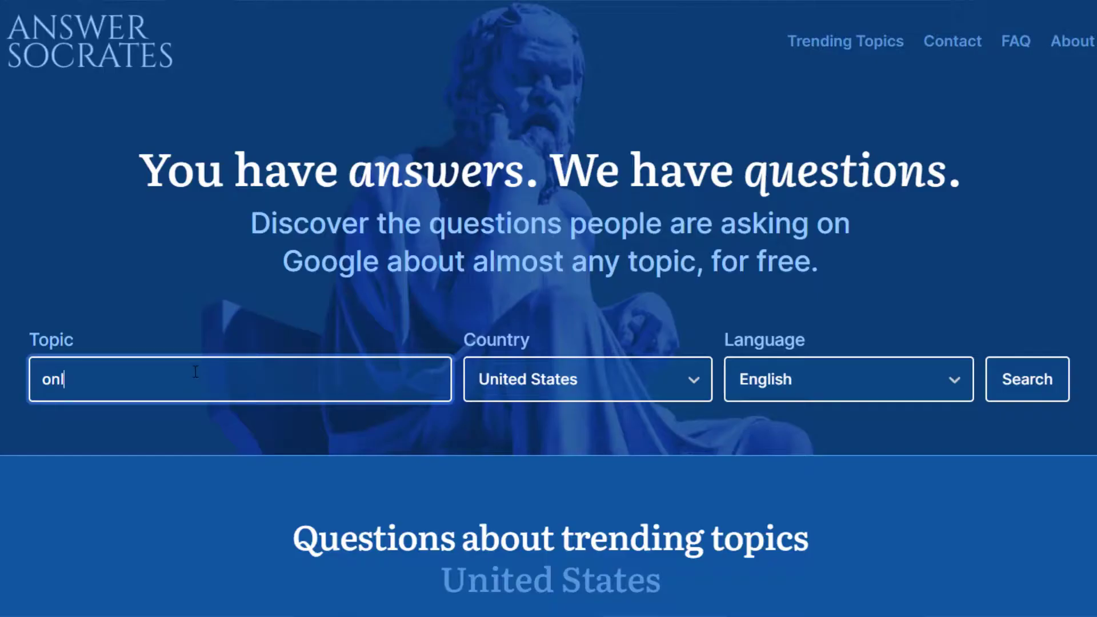
- Search AnswerSocrates for 'online marketing' and scroll through the People Also Asked questions
text(line marketing)
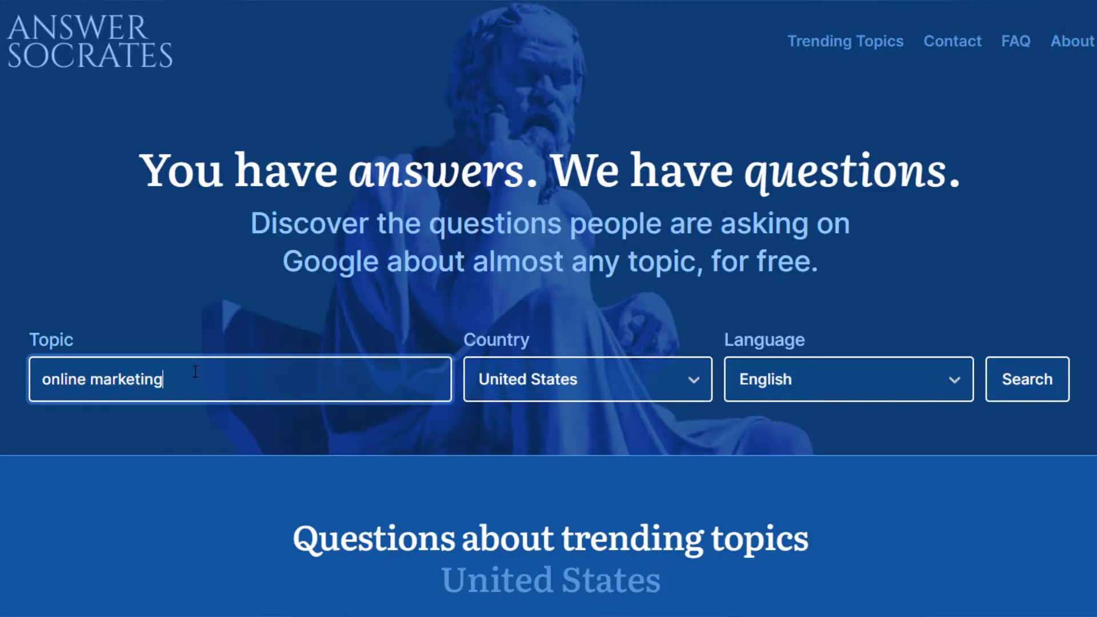
click(1020, 380)
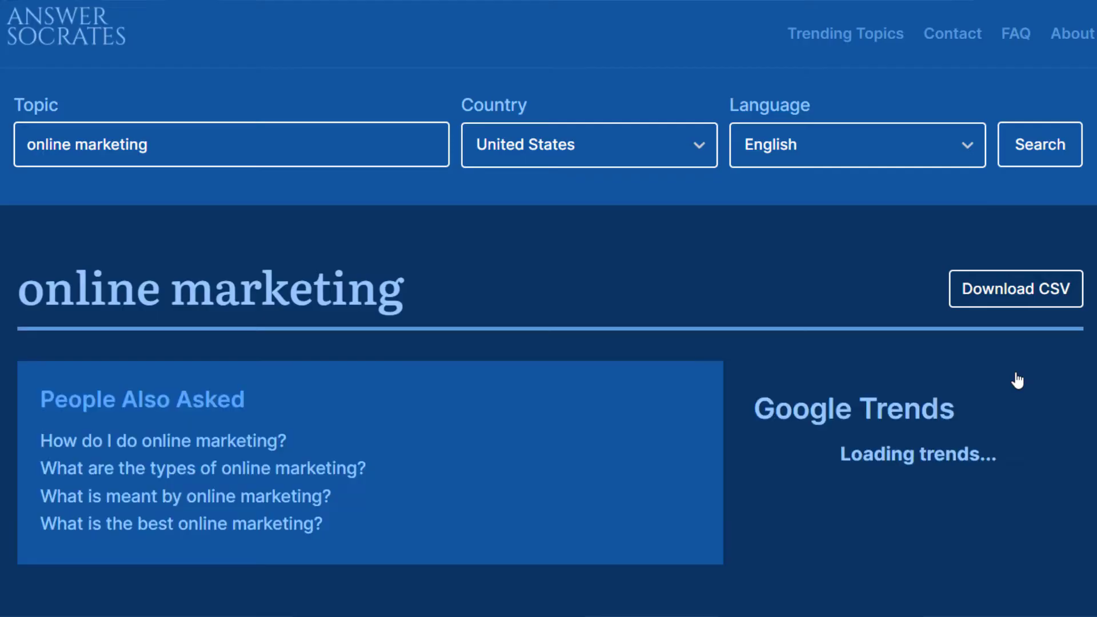
scroll(760, 304, down, 8)
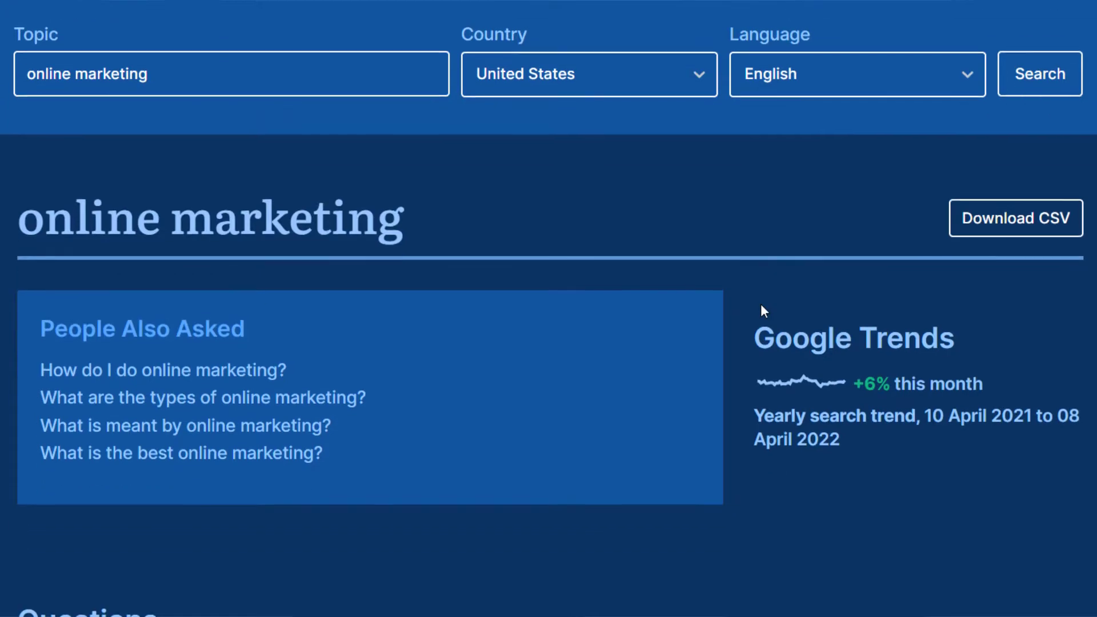
scroll(761, 304, down, 5)
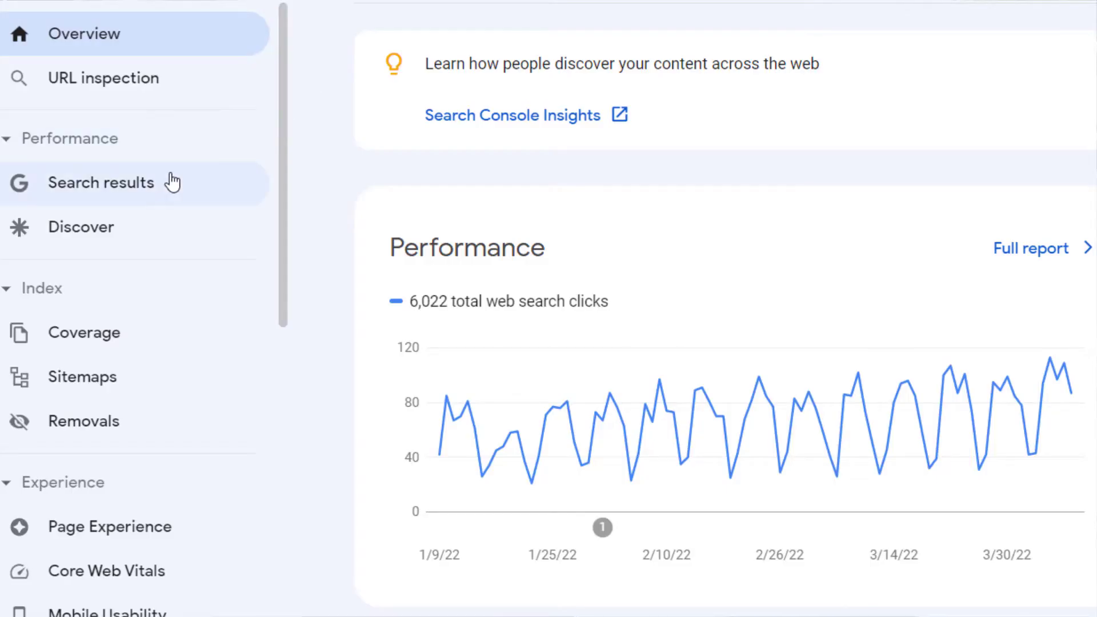
- Open the Search results performance report and scroll down to the Queries table
click(168, 192)
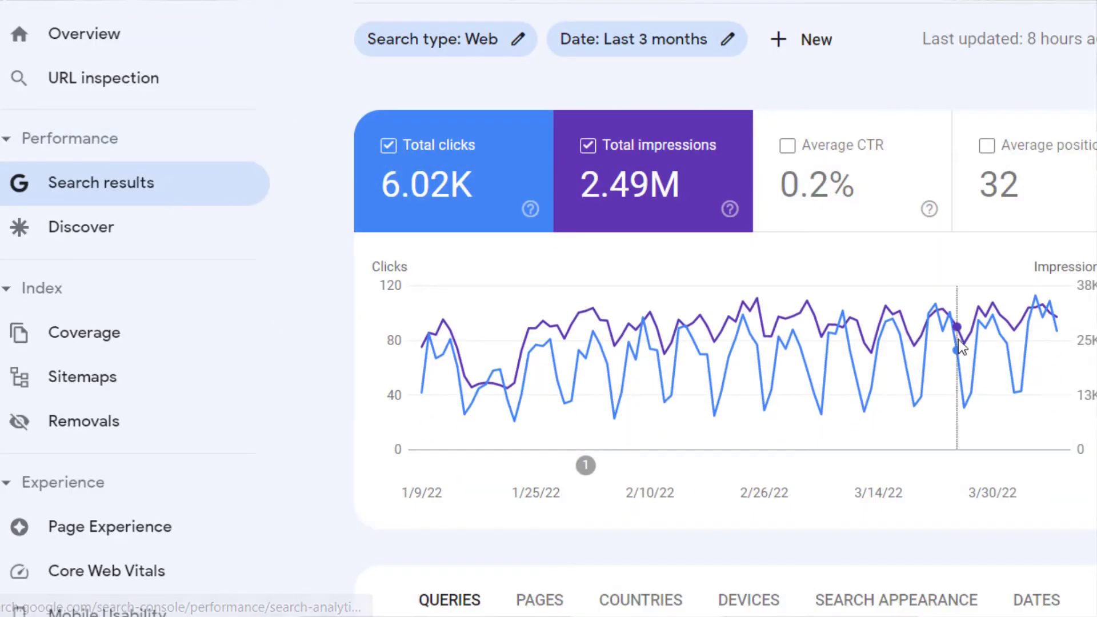
scroll(726, 360, down, 6)
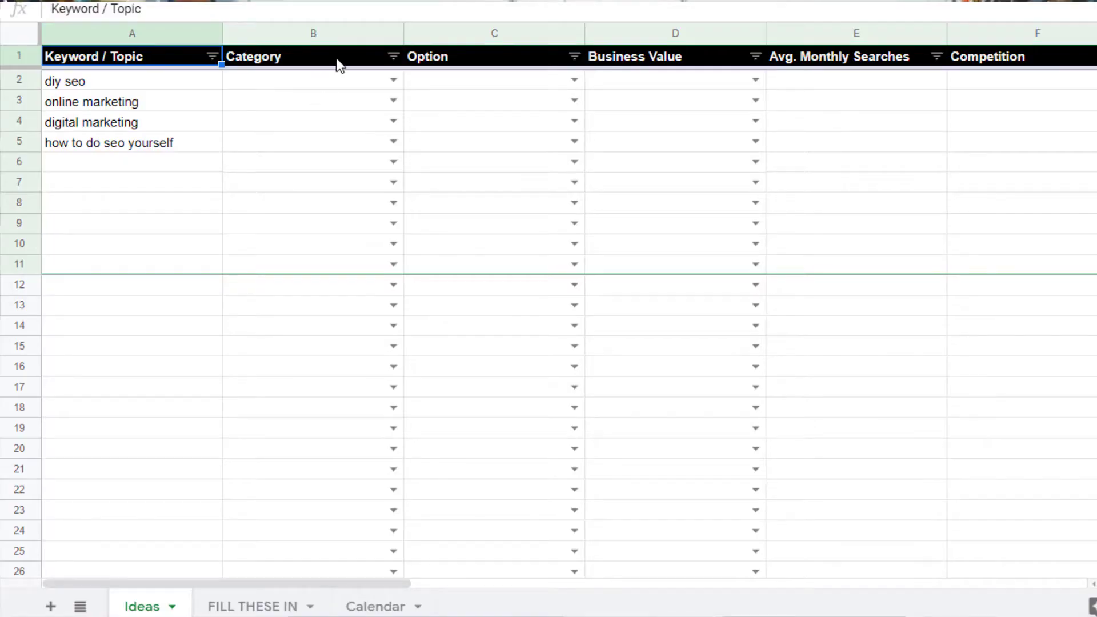
- Add 'marketing' and 'seo' as categories on the FILL THESE IN sheet
click(337, 63)
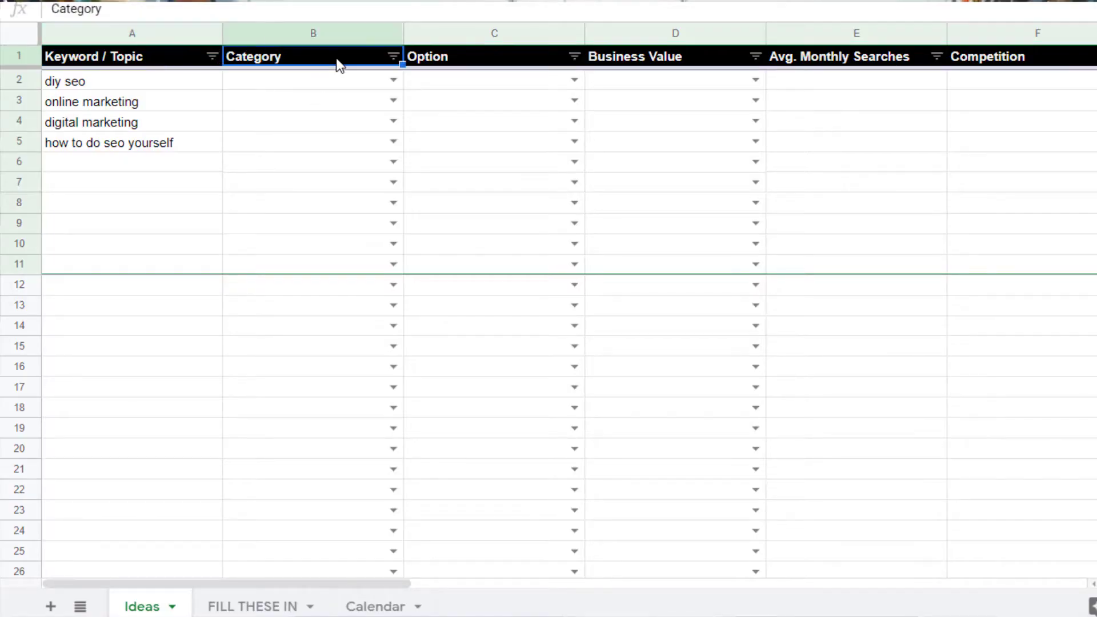
click(293, 605)
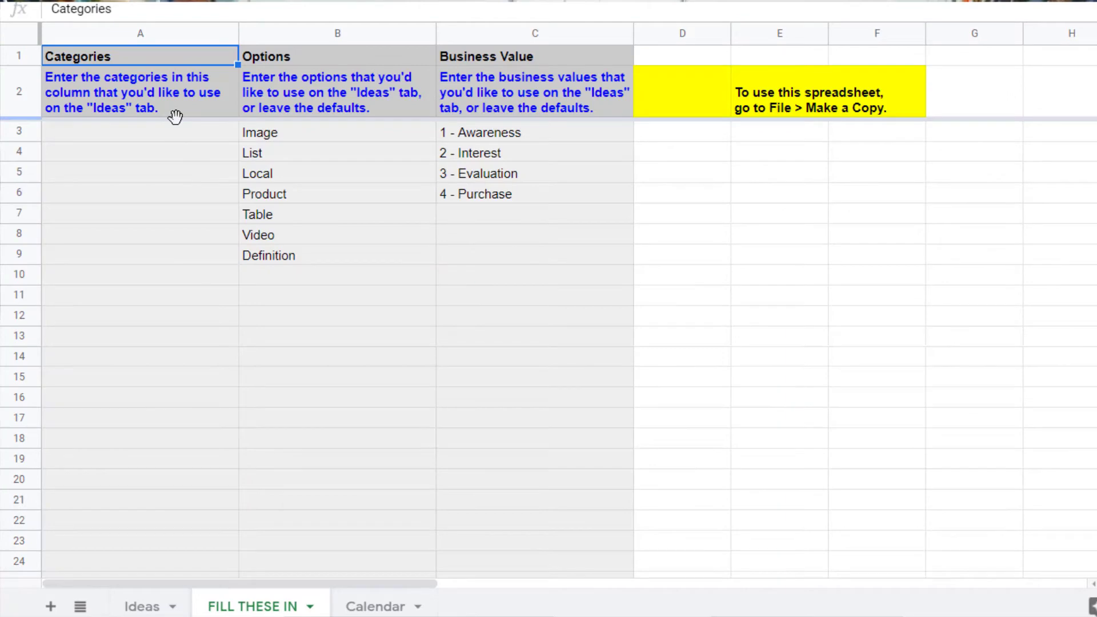
click(177, 136)
text(marketing)
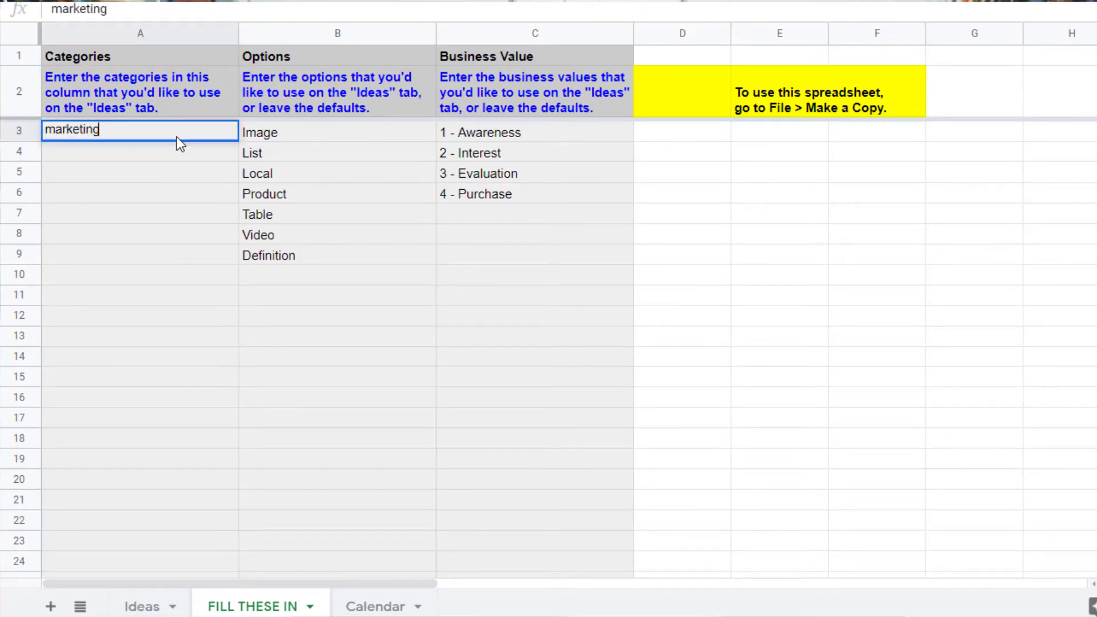
key(Return)
text(seo)
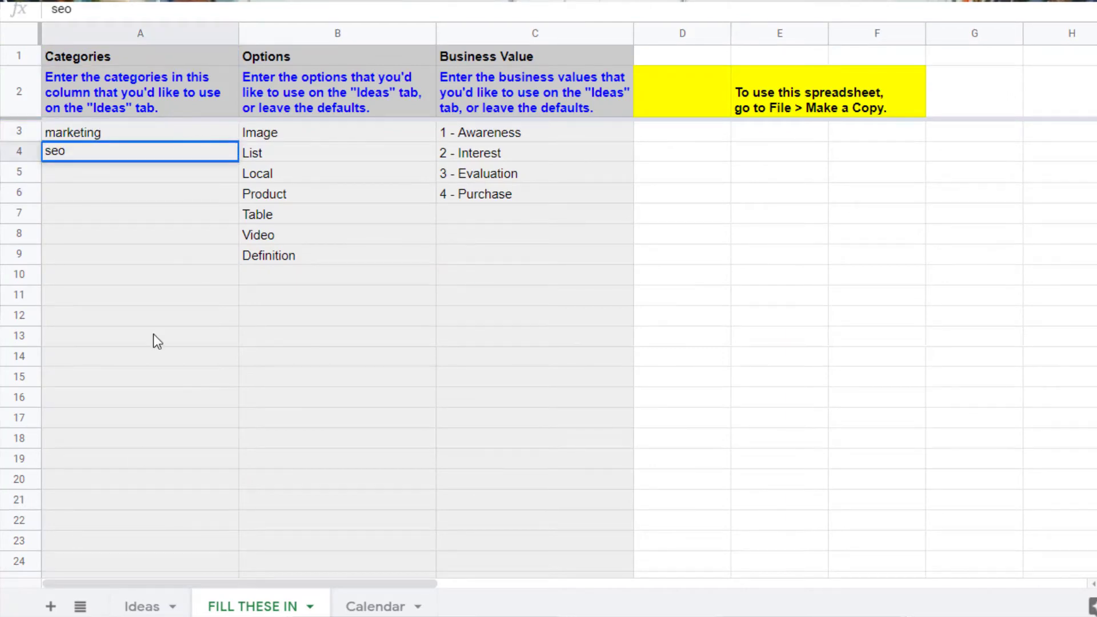
- On the Ideas sheet, set diy seo's category to seo and online marketing's to marketing
click(157, 608)
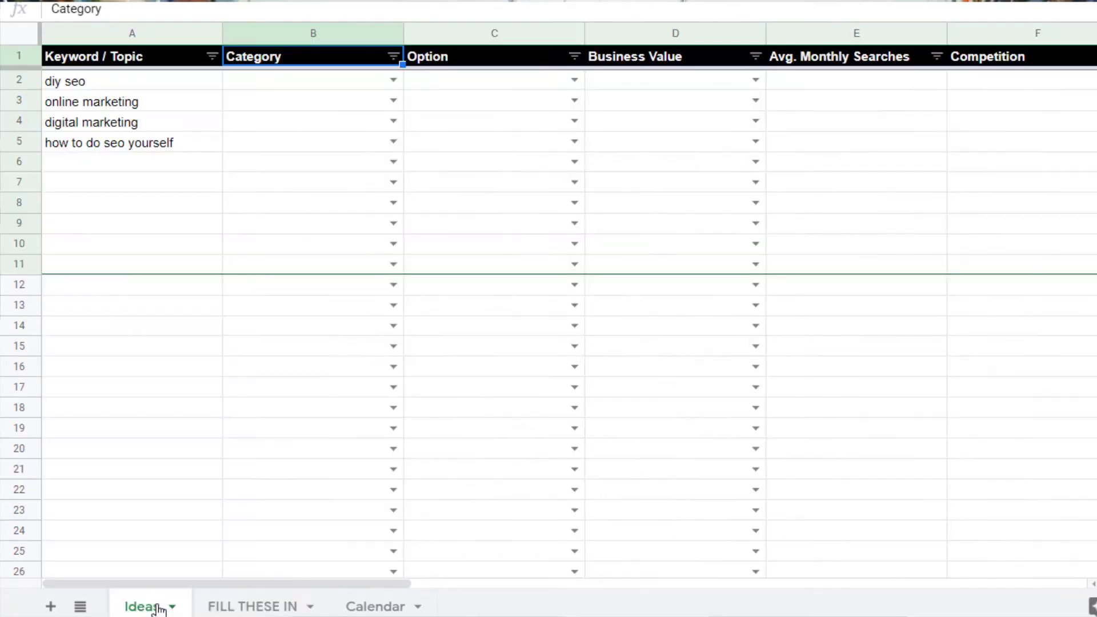
click(394, 80)
click(295, 134)
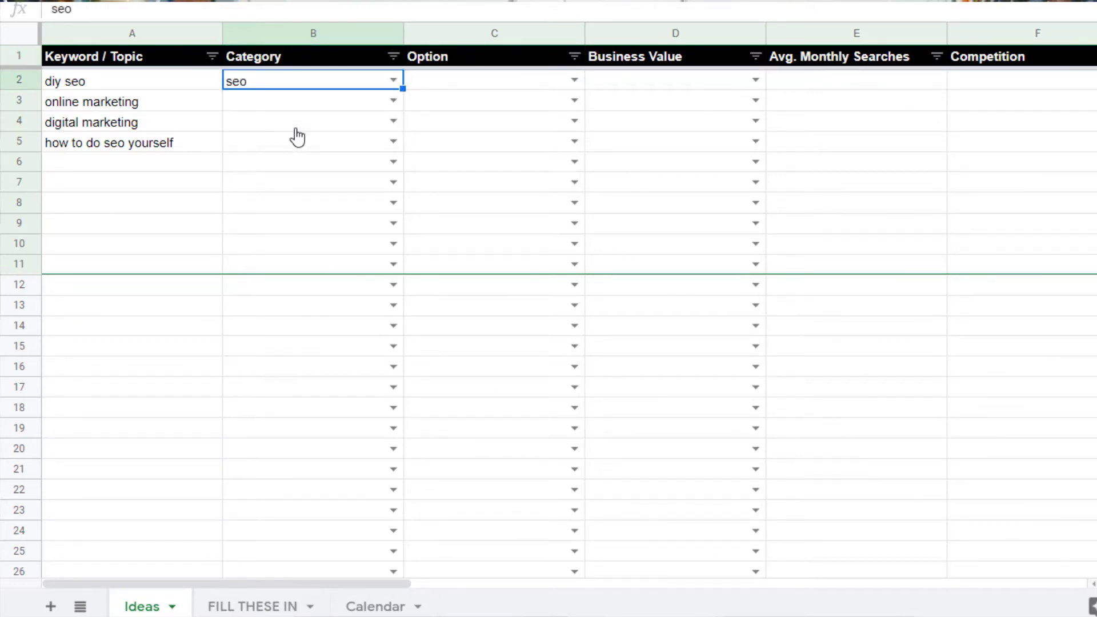
click(393, 100)
click(337, 129)
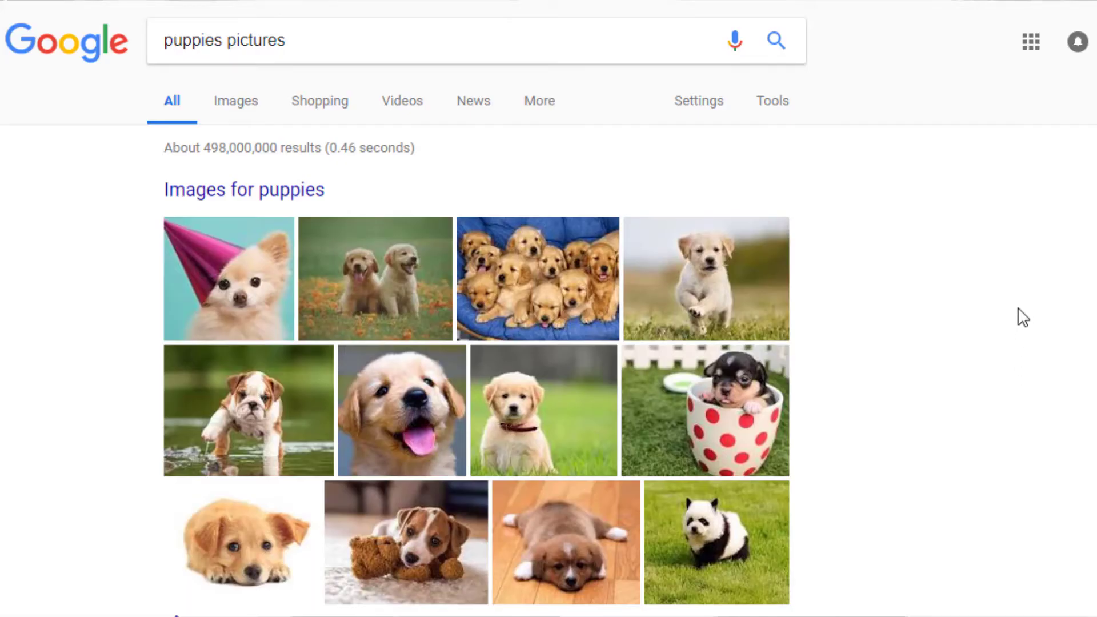
- Scroll the puppies results down to the local map of kennels and pet stores
scroll(1023, 317, down, 2)
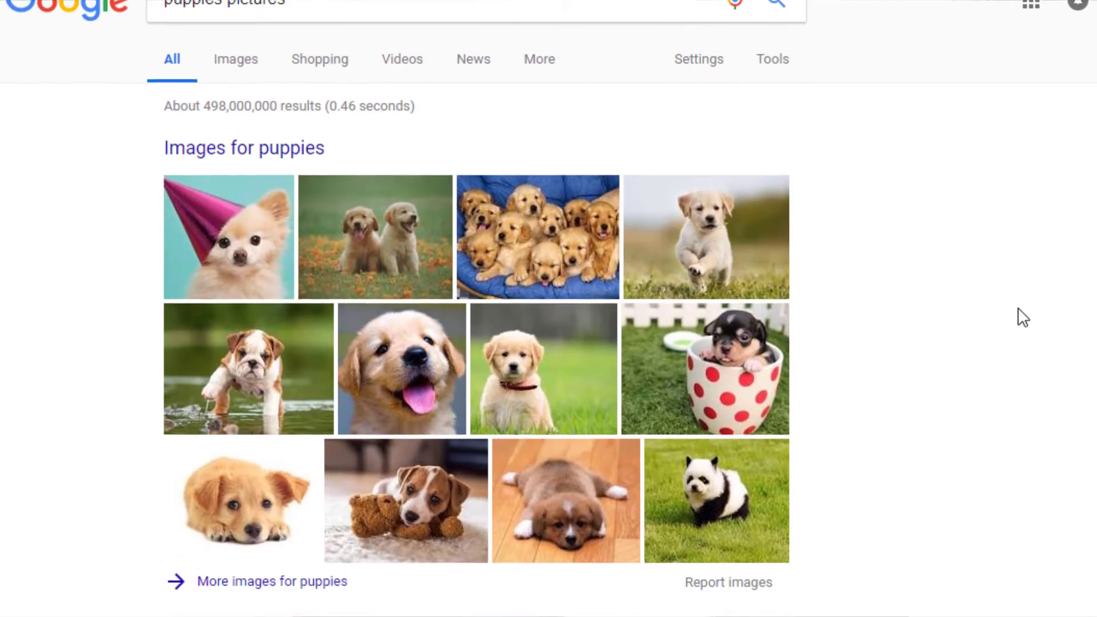
scroll(1019, 316, down, 10)
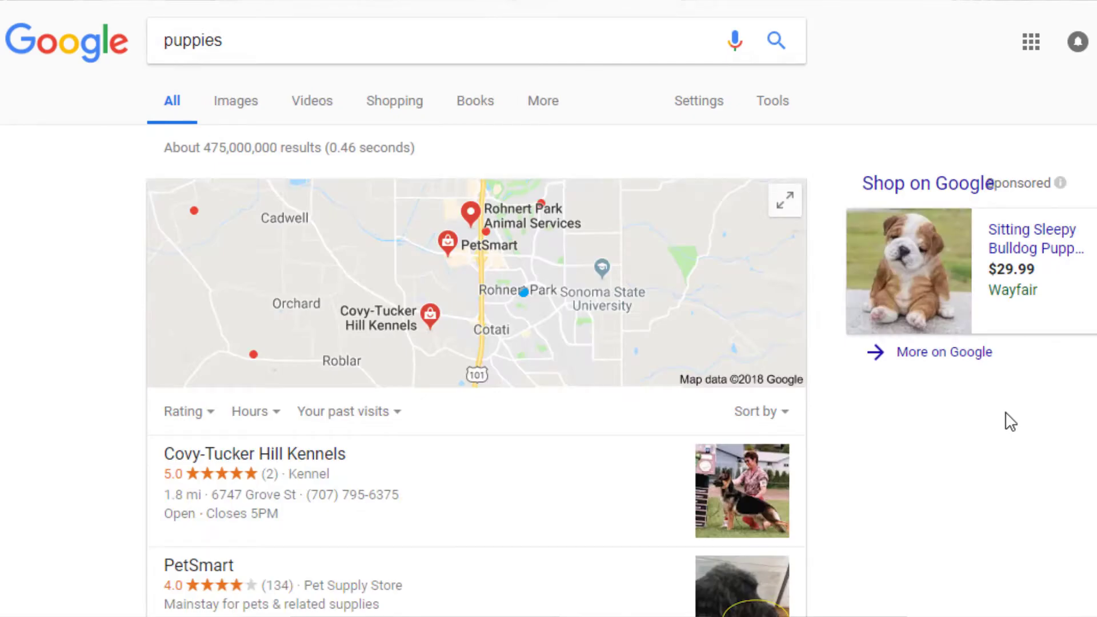
scroll(1004, 421, down, 4)
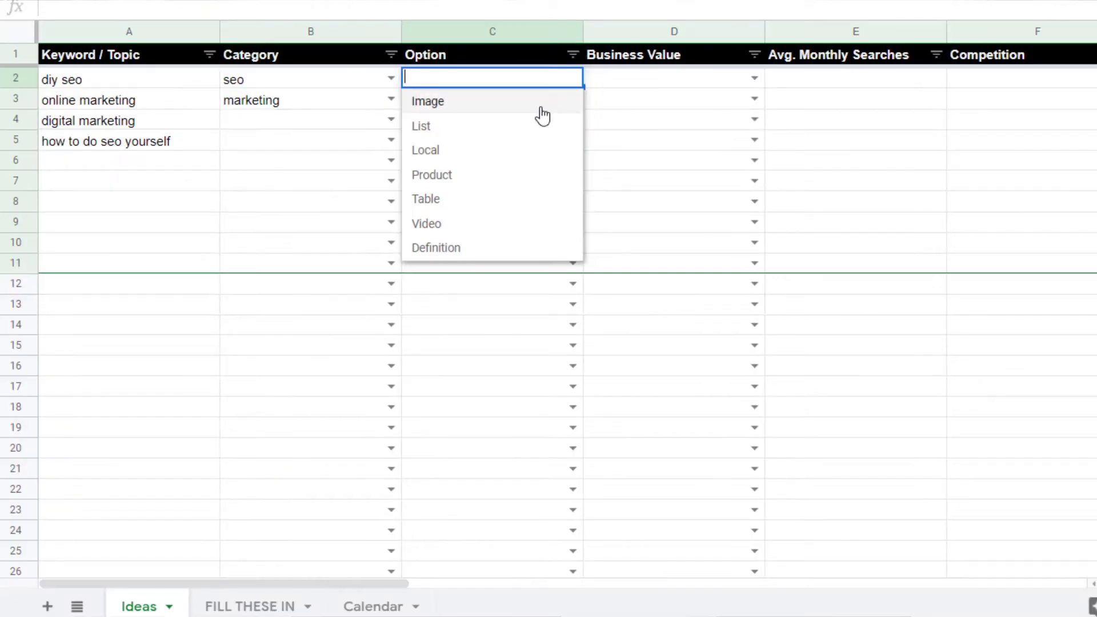
- Set the Option to Image for diy seo and Video for online marketing
click(542, 114)
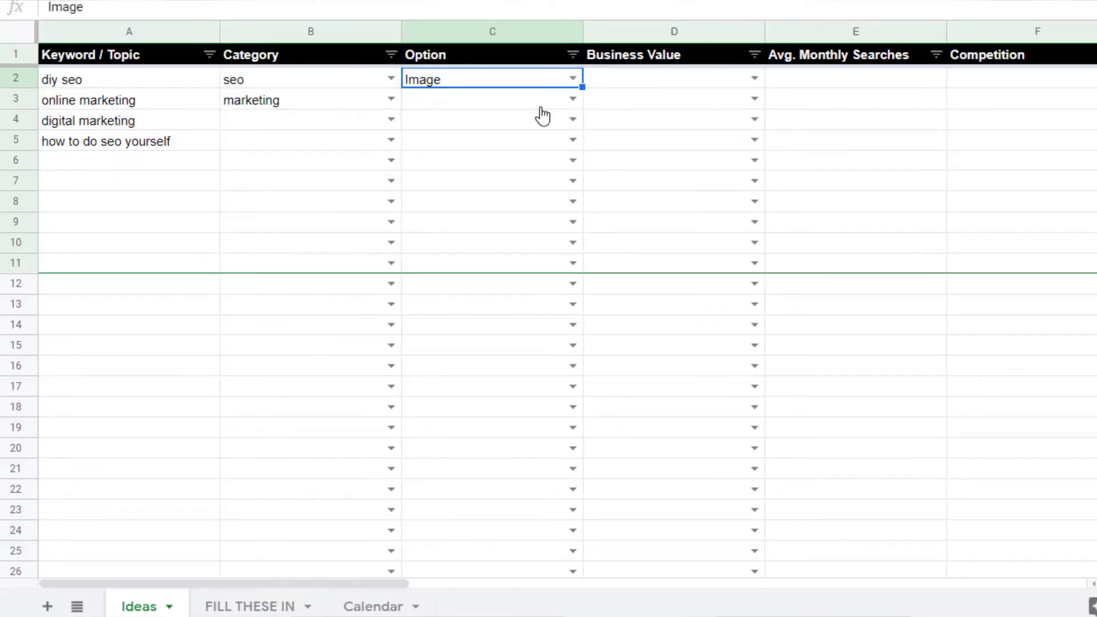
click(573, 99)
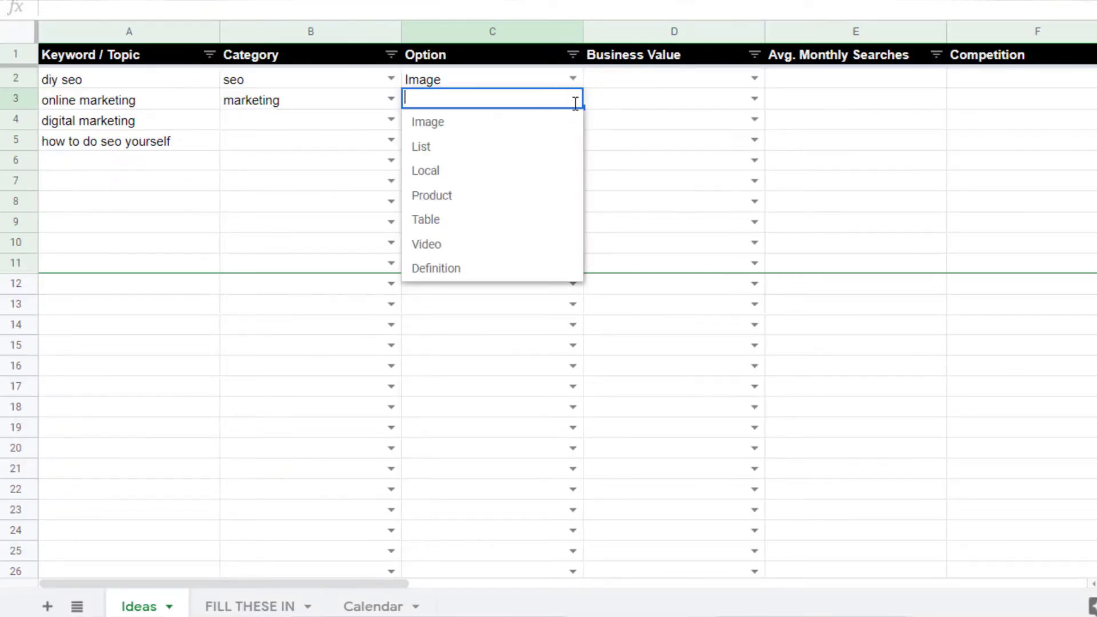
click(494, 246)
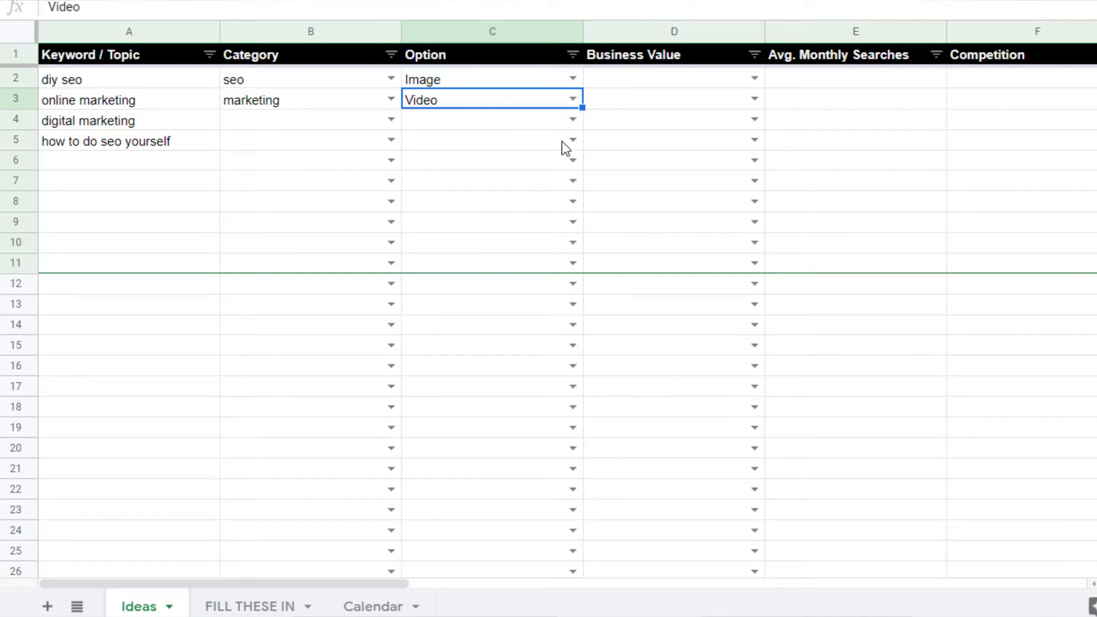
click(572, 120)
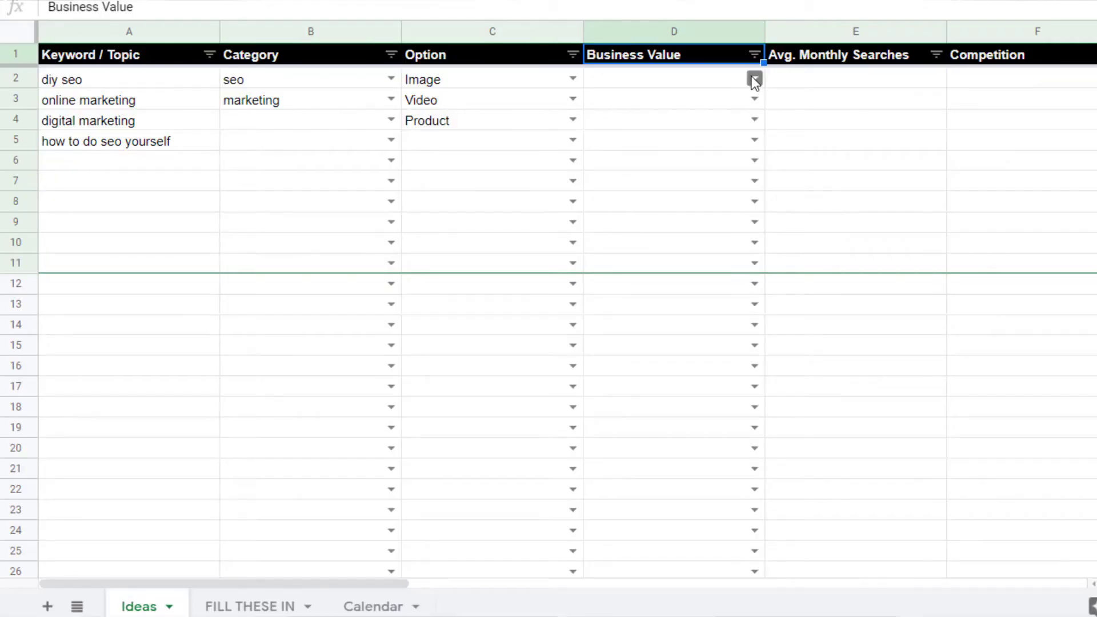
- Set Business Value to 4 - Purchase for diy seo, 1 - Awareness for online marketing, 3 - Evaluation for digital marketing
click(754, 79)
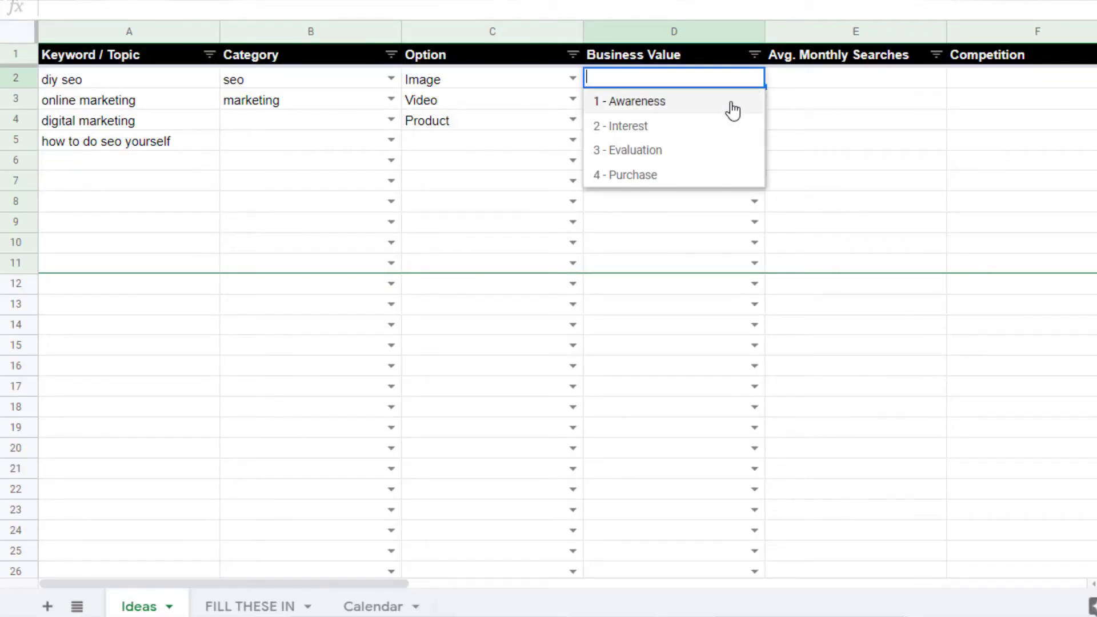
click(728, 85)
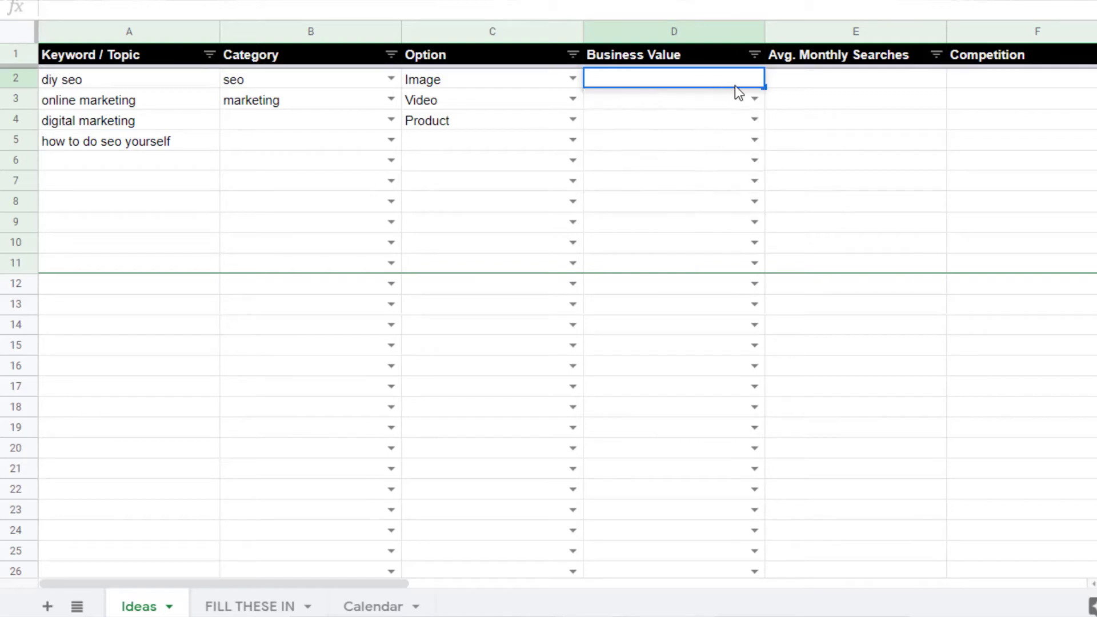
click(754, 98)
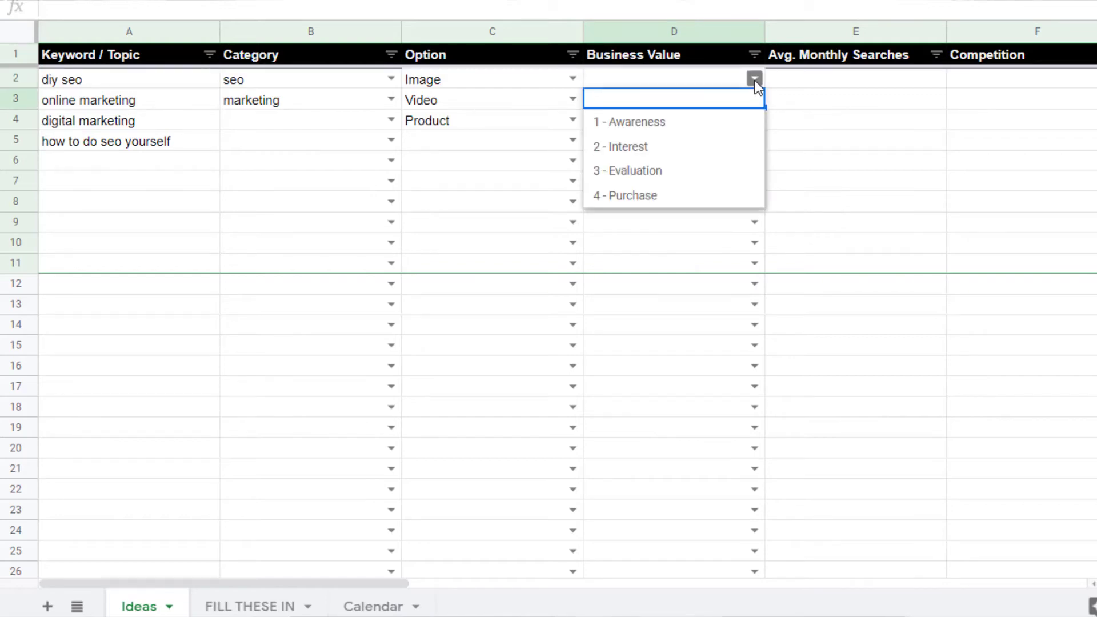
click(755, 80)
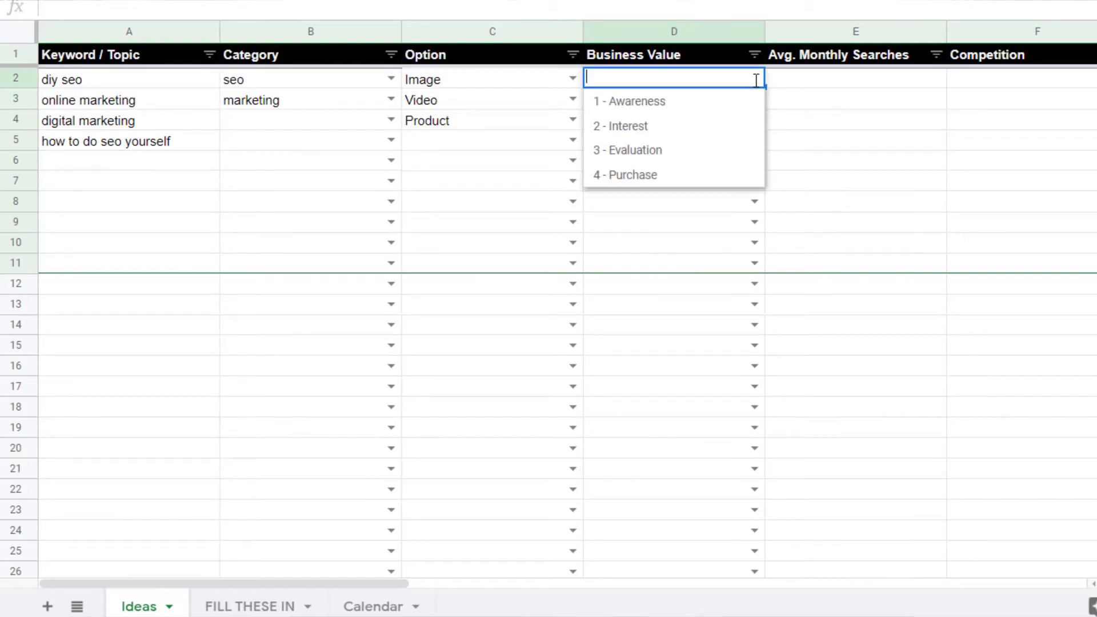
click(682, 177)
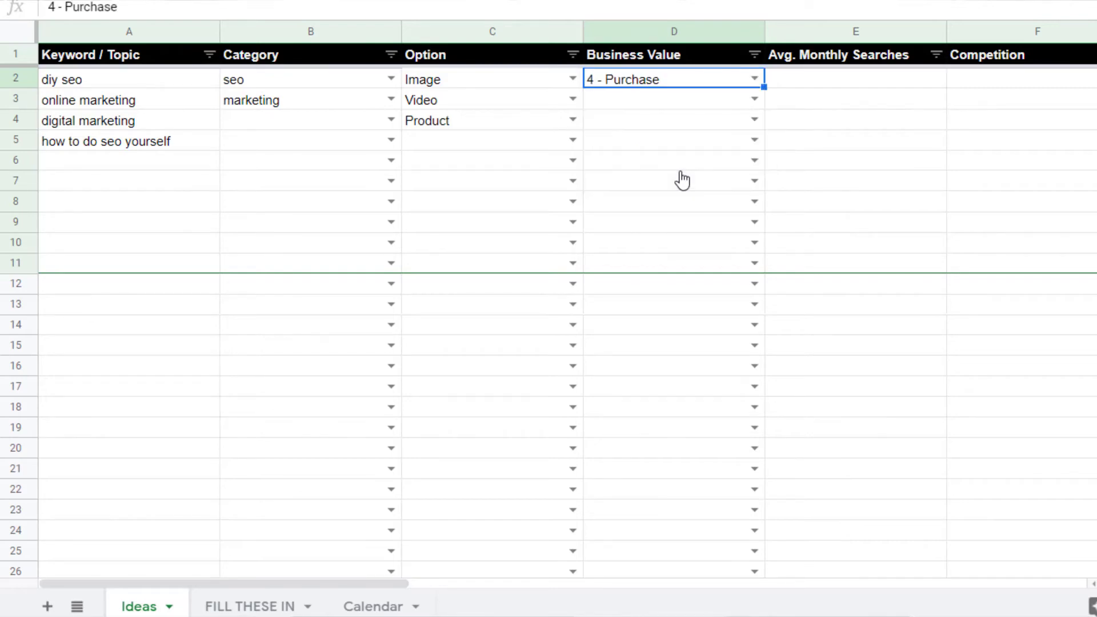
click(755, 100)
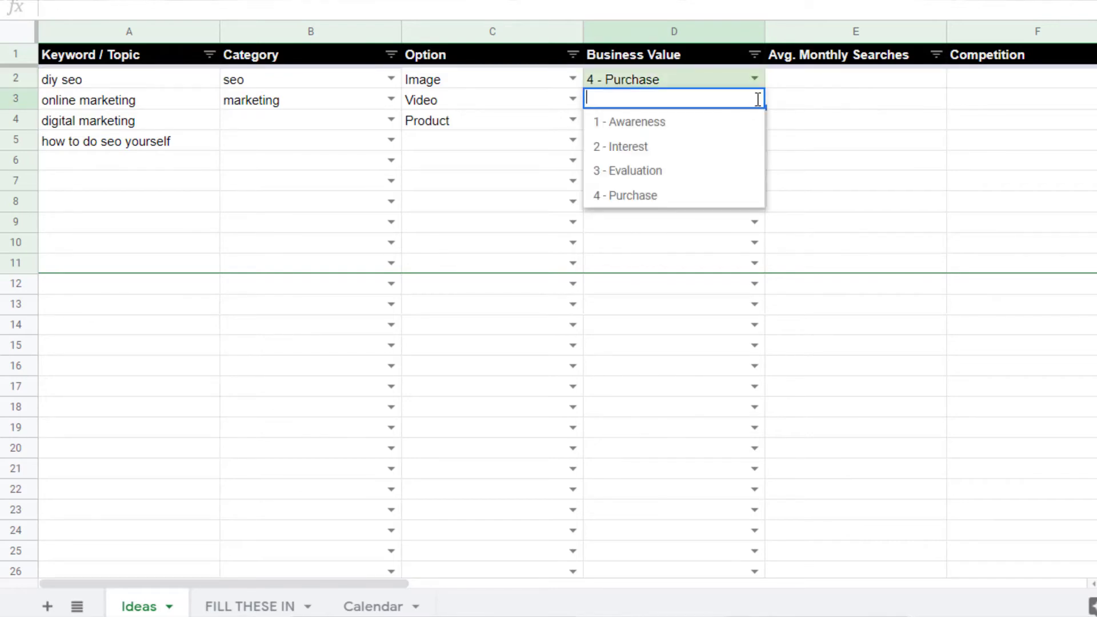
click(718, 132)
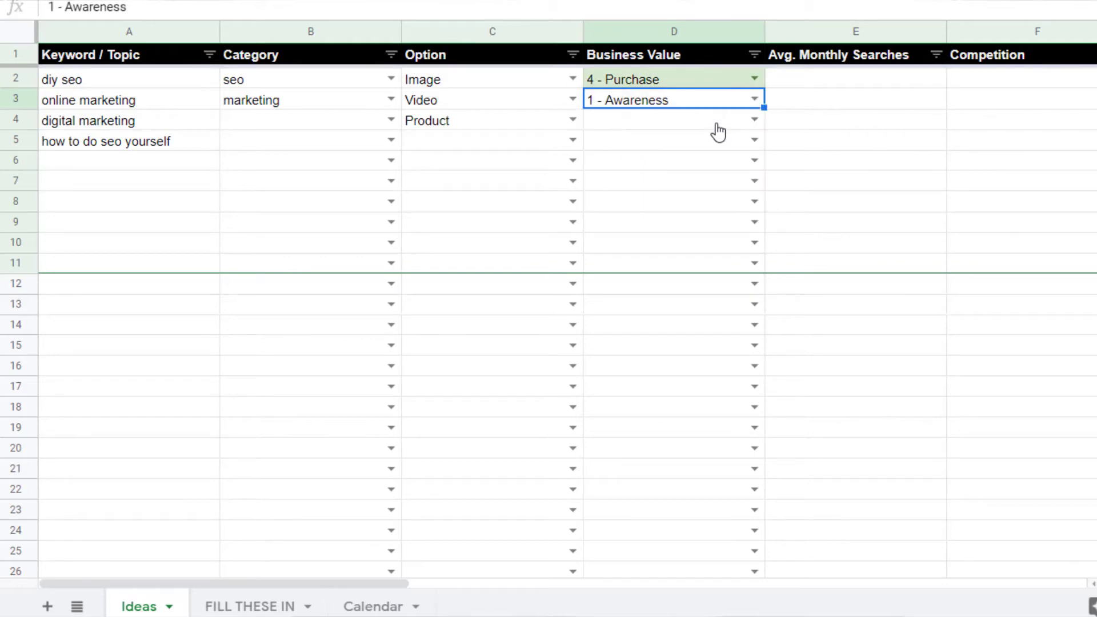
click(755, 120)
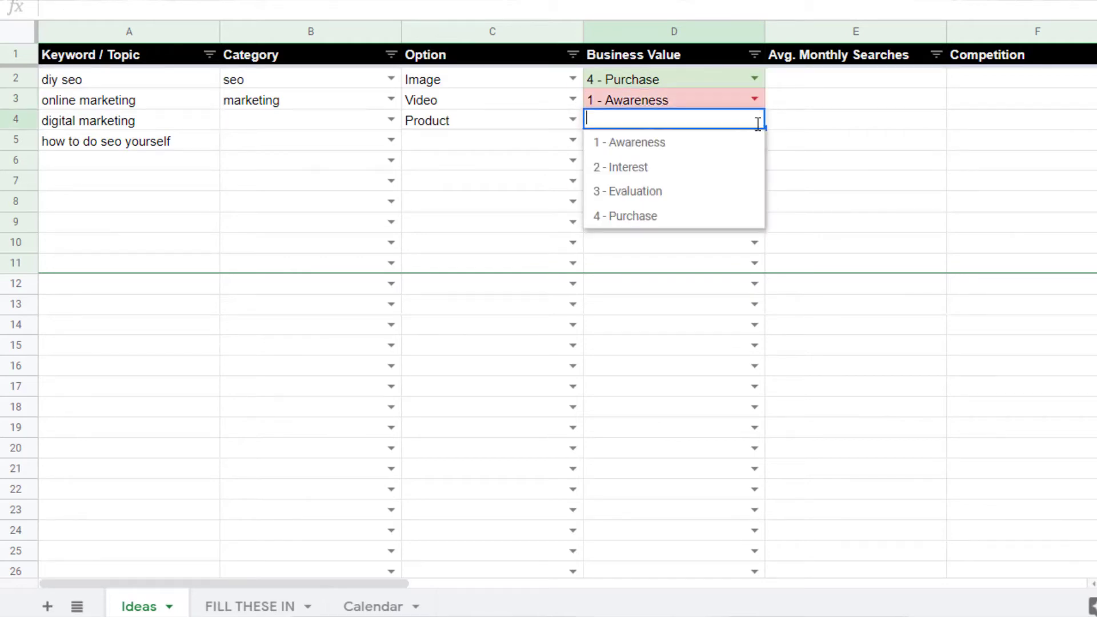
click(697, 199)
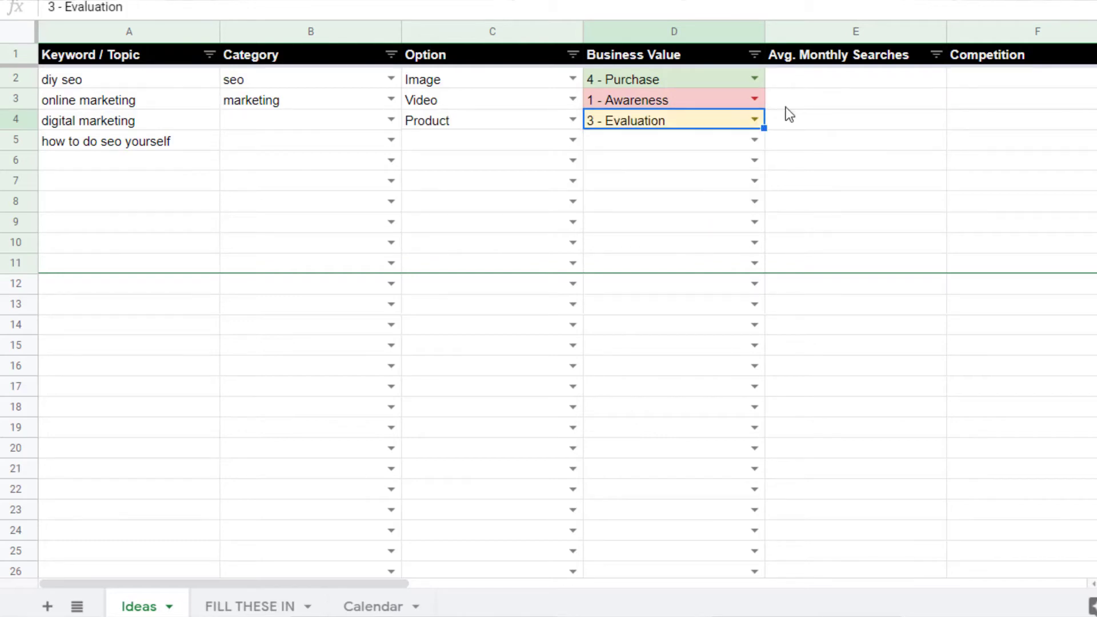
click(934, 55)
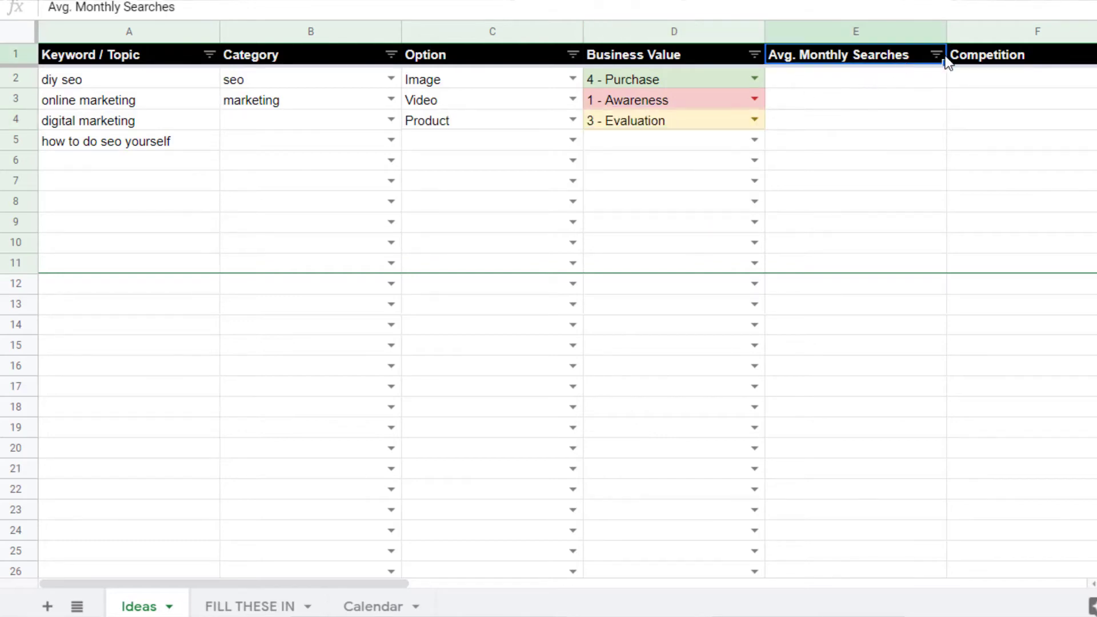
key(Right)
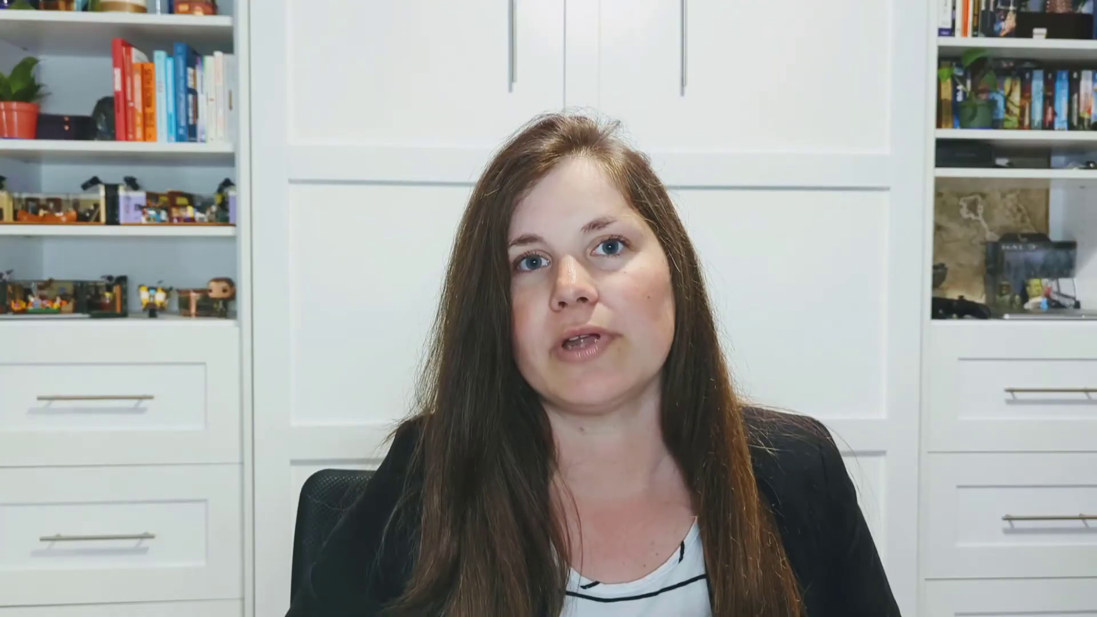